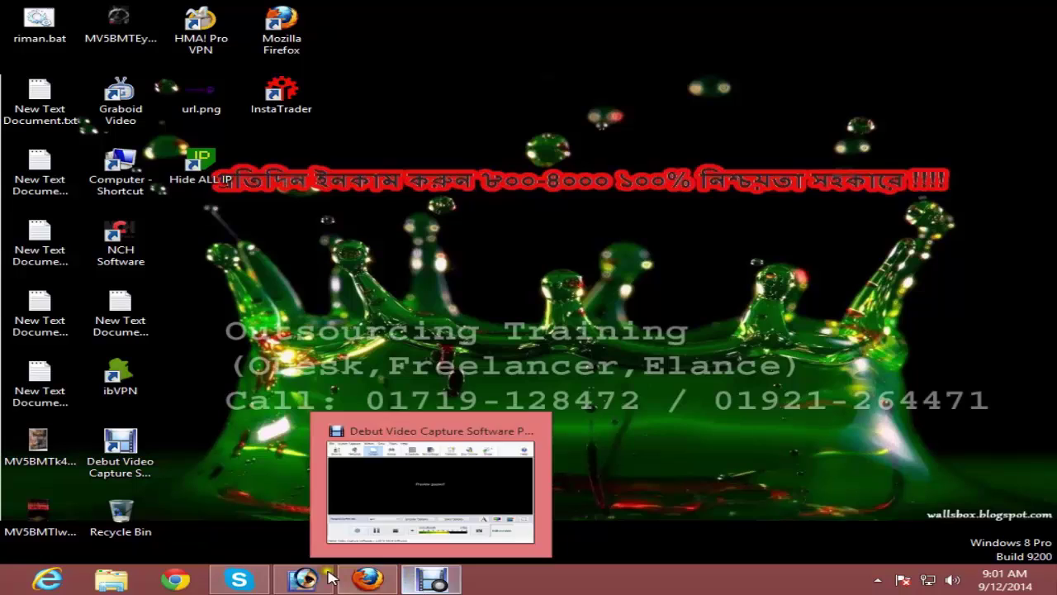
Bring the Photoshop window with the 'What is Lead ? What is live post ?' banner to the front
{"action": "left_click", "coordinate": [302, 578]}
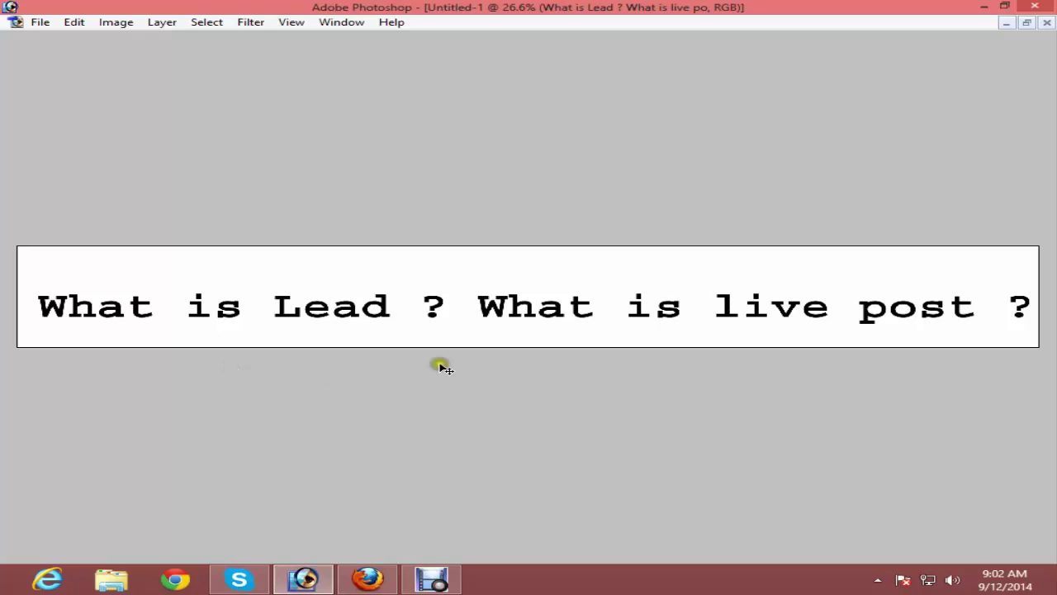
Highlight 'What is live post ?' on the banner, minimize Photoshop and refresh the desktop
{"action": "left_click_drag", "start_coordinate": [487, 307], "coordinate": [1014, 326]}
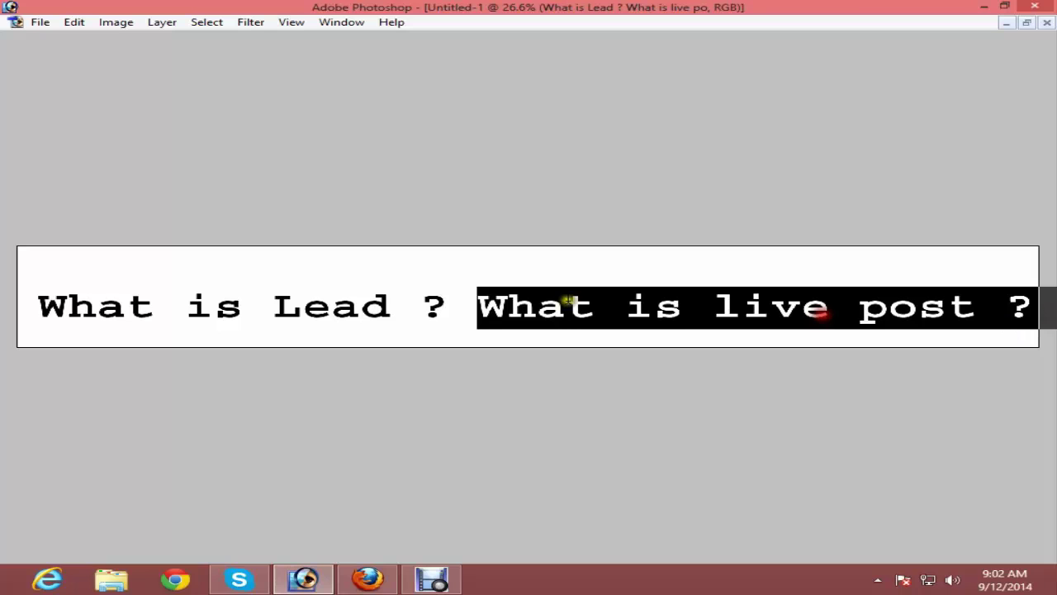
{"action": "left_click", "coordinate": [984, 7]}
{"action": "right_click", "coordinate": [547, 284]}
{"action": "left_click", "coordinate": [622, 324]}
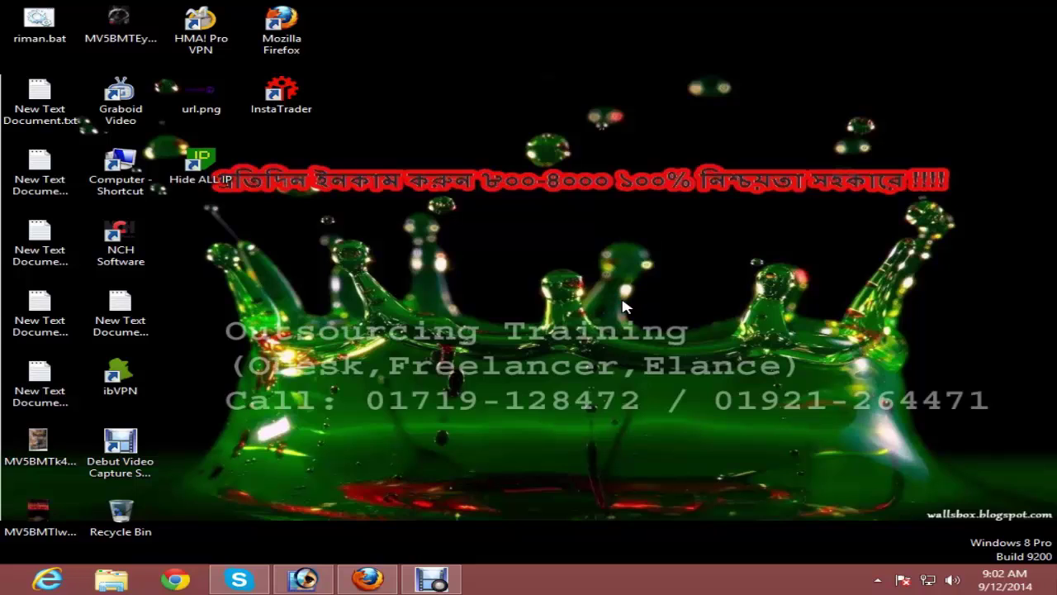
Close the Elance and oDesk tabs in Firefox and load the Bangladesh Craigslist home page via cl
{"action": "left_click", "coordinate": [368, 579]}
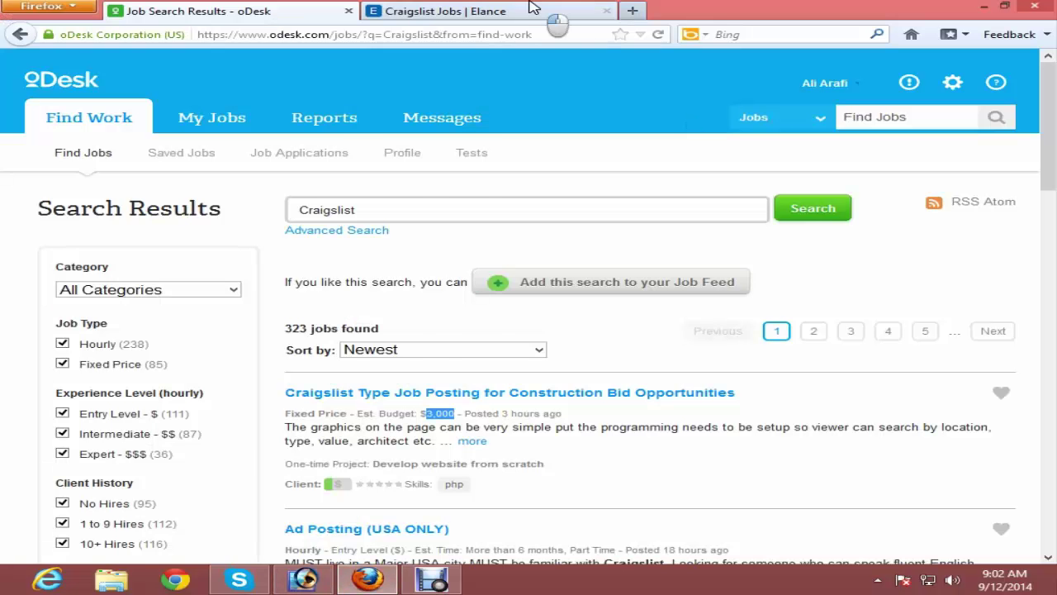
{"action": "left_click", "coordinate": [545, 11]}
{"action": "left_click", "coordinate": [606, 10]}
{"action": "left_click", "coordinate": [348, 10]}
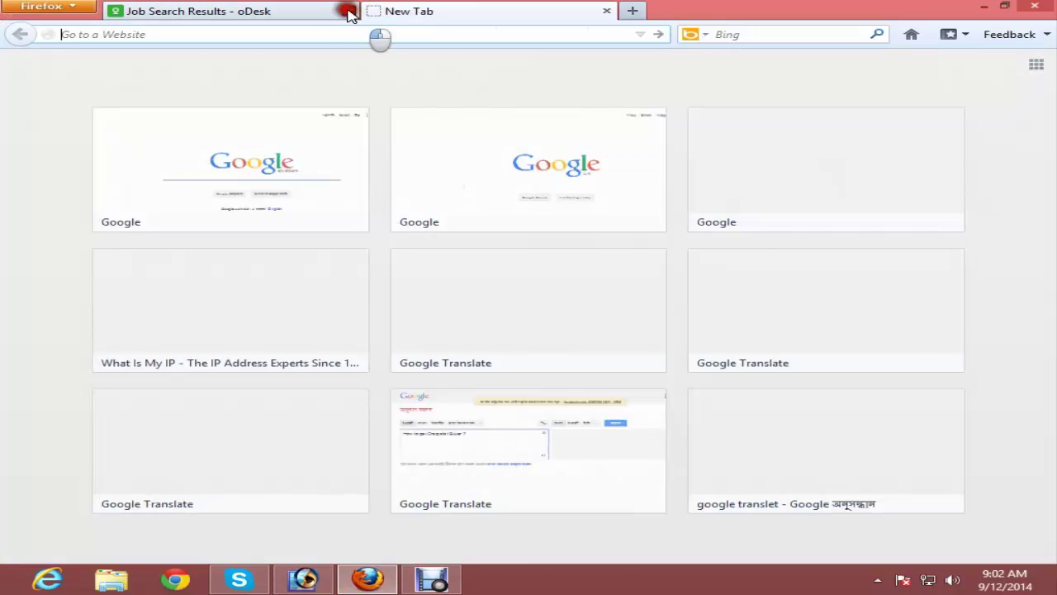
{"action": "left_click", "coordinate": [348, 11]}
{"action": "type", "text": "cl.com/"}
{"action": "key", "text": "Return"}
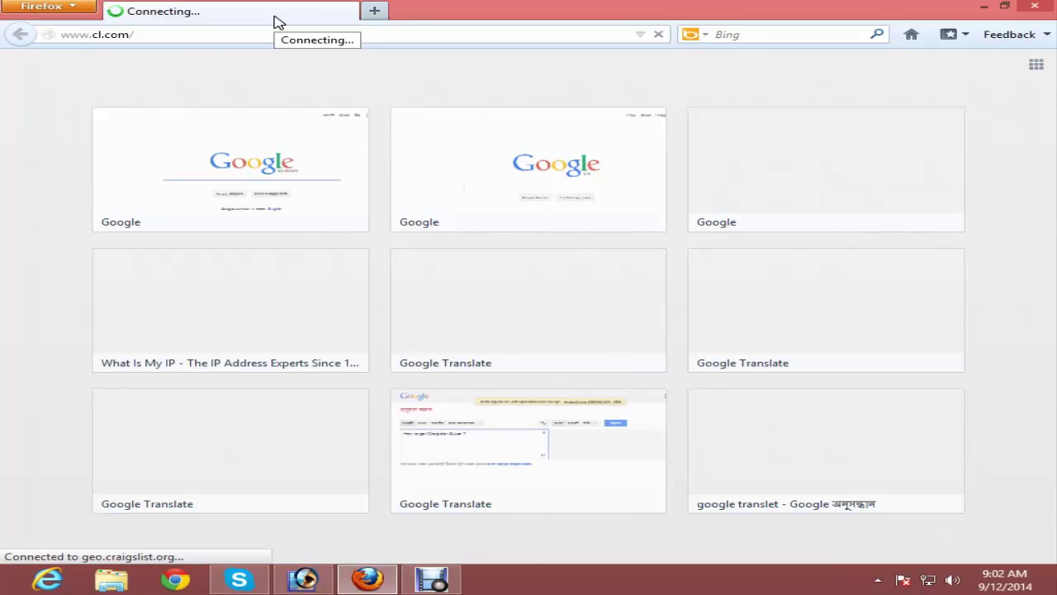
{"action": "left_click", "coordinate": [206, 33]}
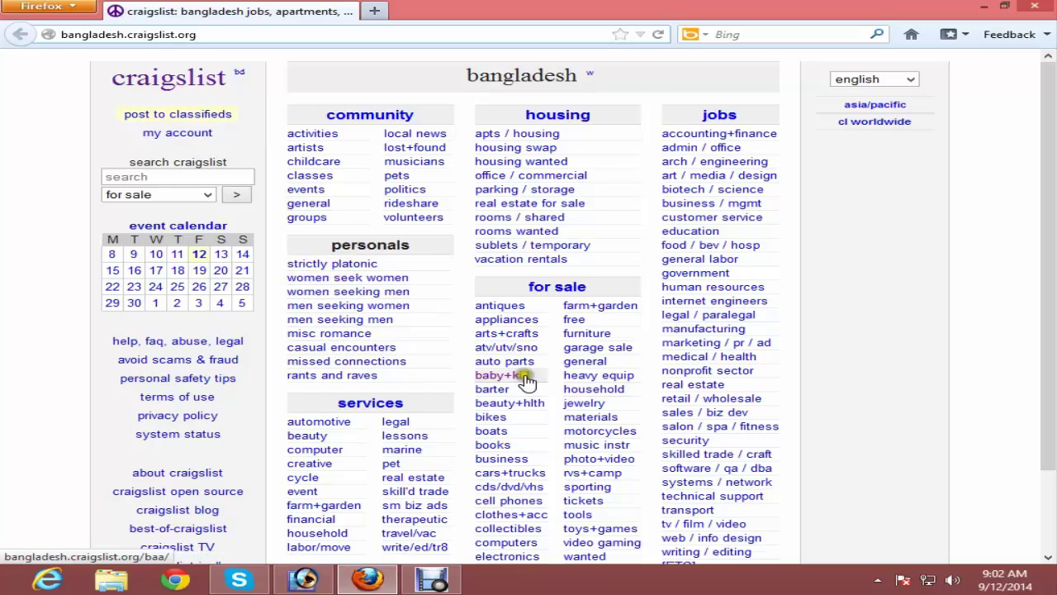
Open the women seeking men listings, view the 'Girls agent here' post in a new tab, then close it
{"action": "left_click", "coordinate": [388, 293]}
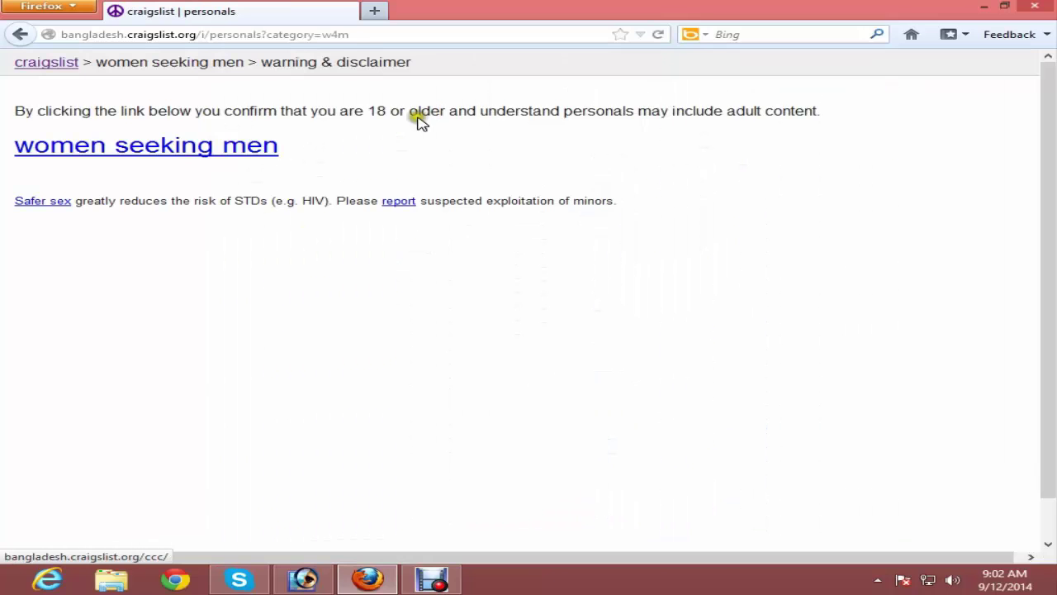
{"action": "left_click", "coordinate": [198, 153]}
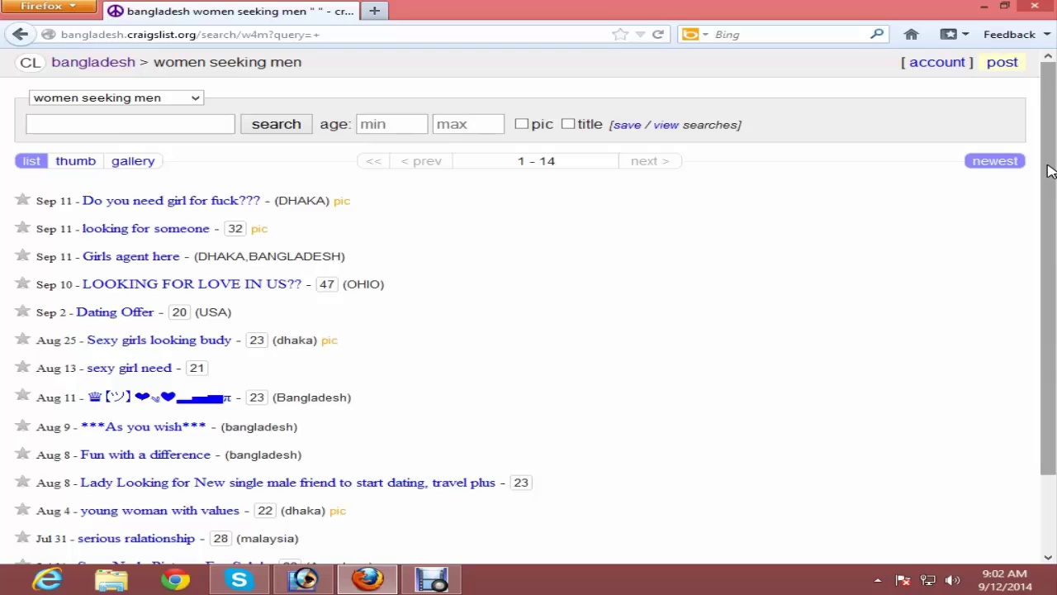
{"action": "right_click", "coordinate": [135, 260]}
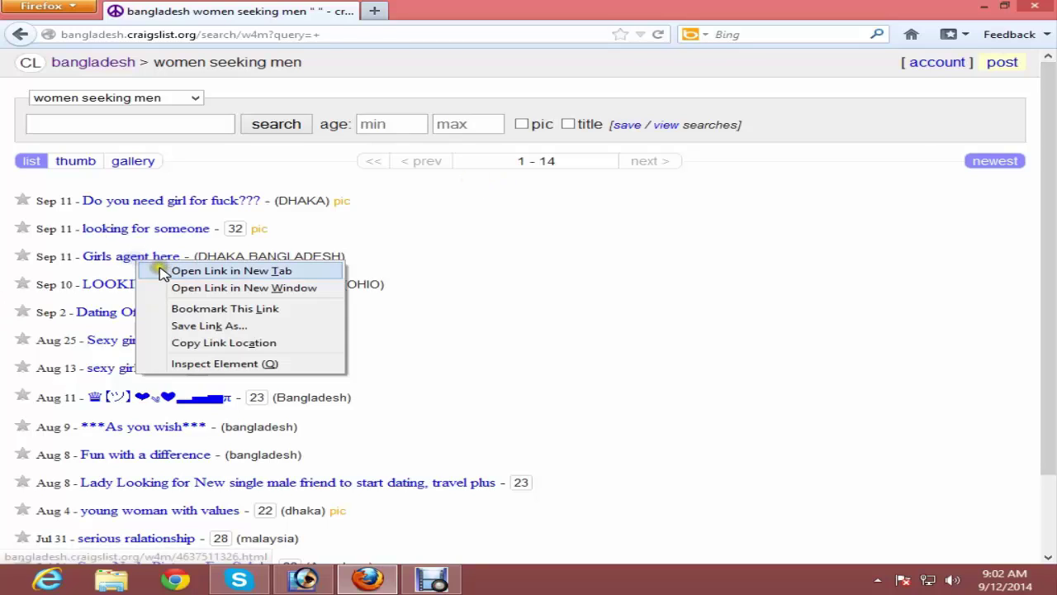
{"action": "left_click", "coordinate": [162, 274]}
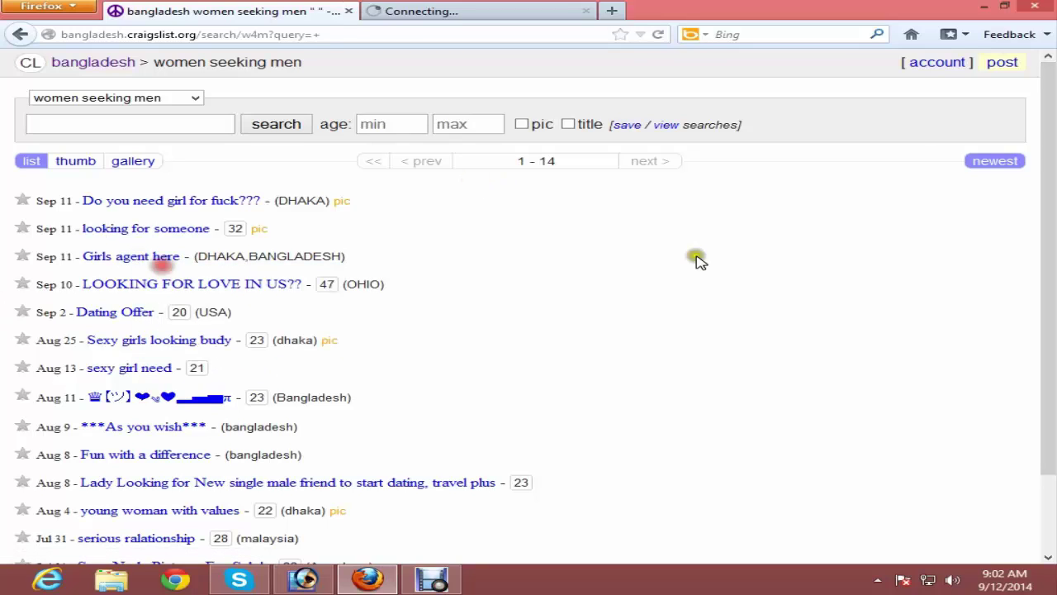
{"action": "left_click", "coordinate": [512, 8]}
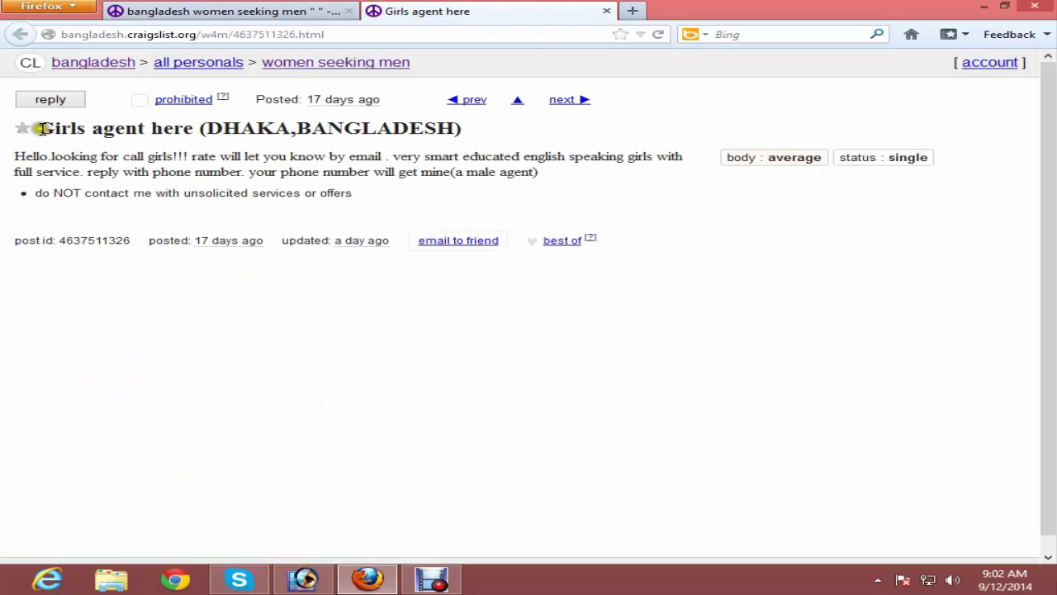
{"action": "left_click_drag", "start_coordinate": [37, 128], "coordinate": [191, 130]}
{"action": "right_click", "coordinate": [172, 131]}
{"action": "left_click", "coordinate": [198, 141]}
{"action": "left_click", "coordinate": [300, 8]}
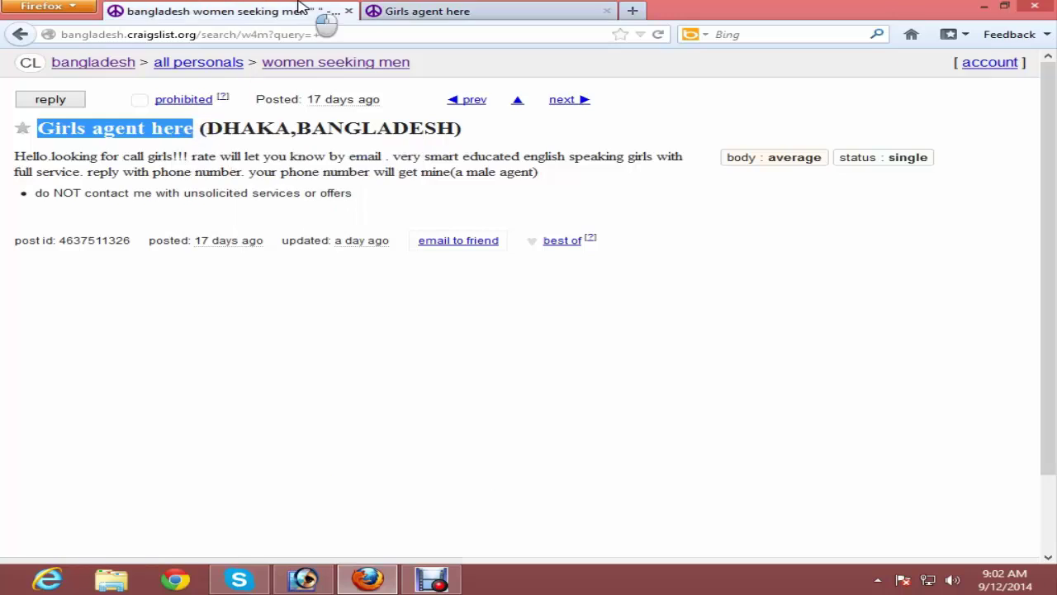
{"action": "left_click", "coordinate": [566, 10]}
{"action": "left_click", "coordinate": [607, 11]}
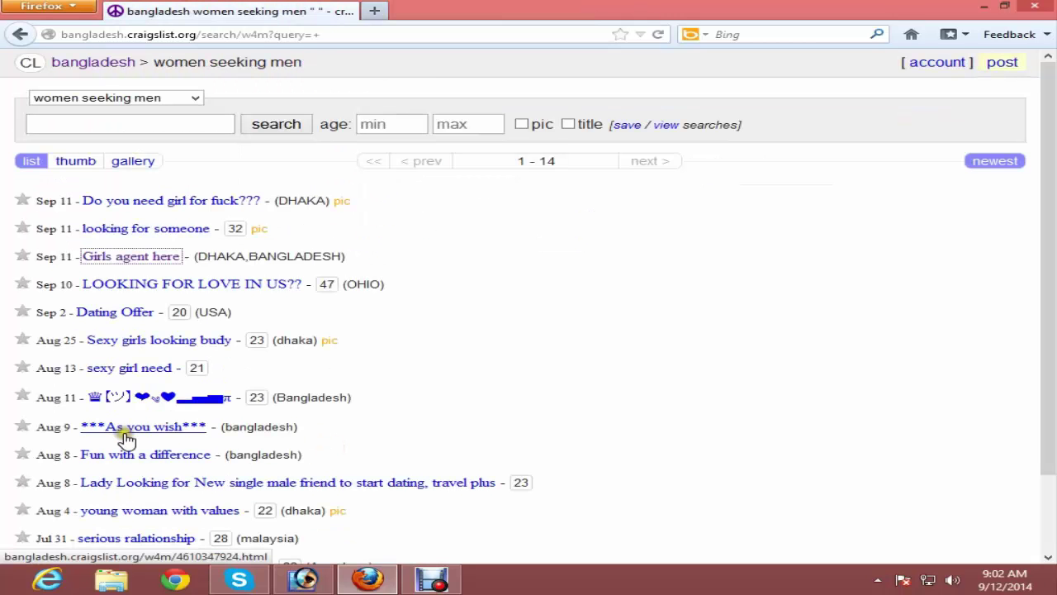
Open the '***As you wish***' post in a new tab and copy its title
{"action": "right_click", "coordinate": [158, 429]}
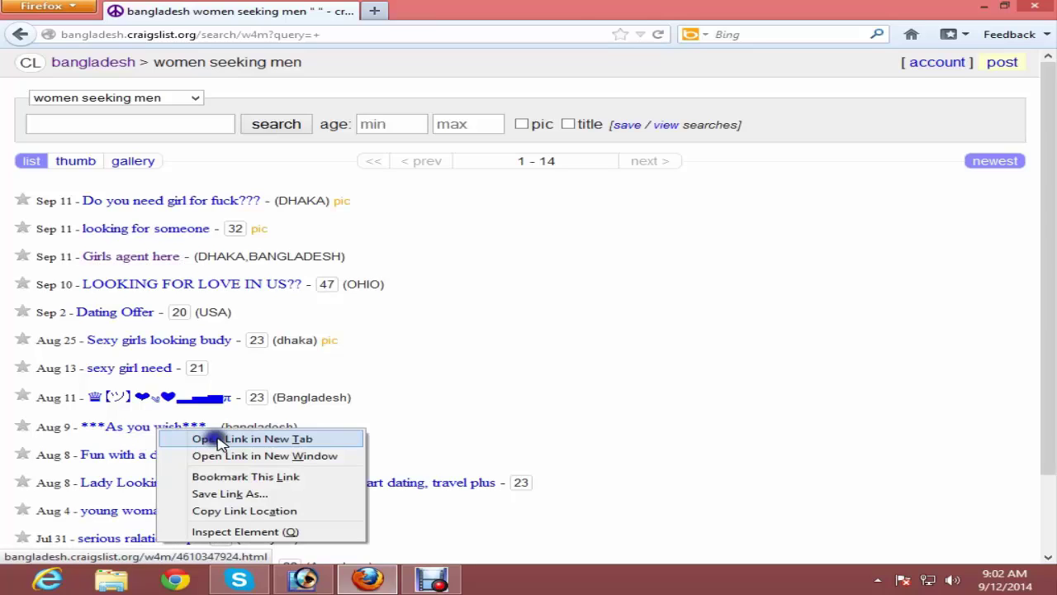
{"action": "left_click", "coordinate": [219, 440]}
{"action": "key", "text": "ctrl+Tab"}
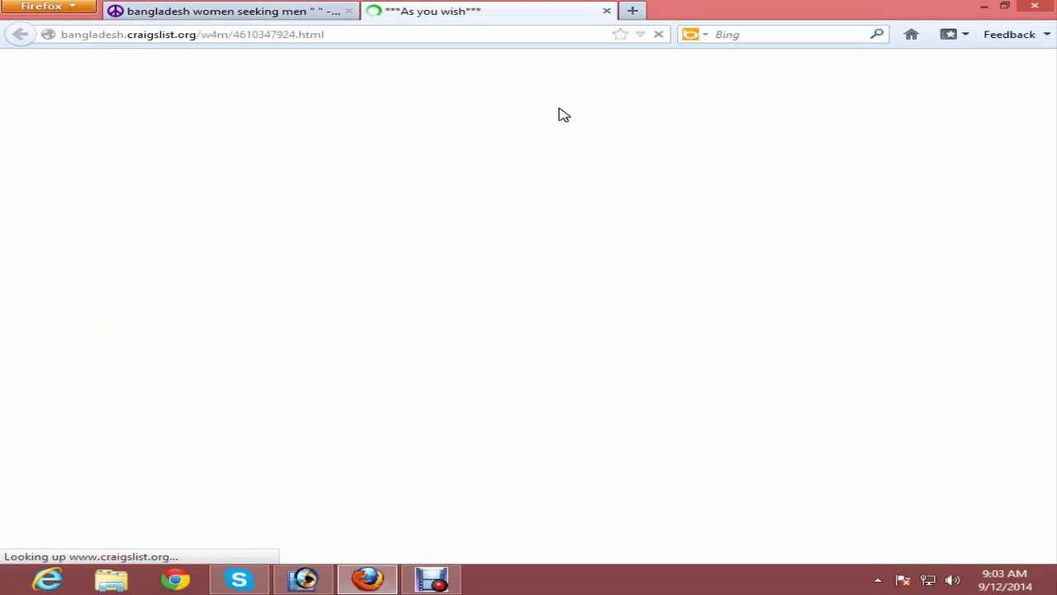
{"action": "left_click", "coordinate": [226, 13]}
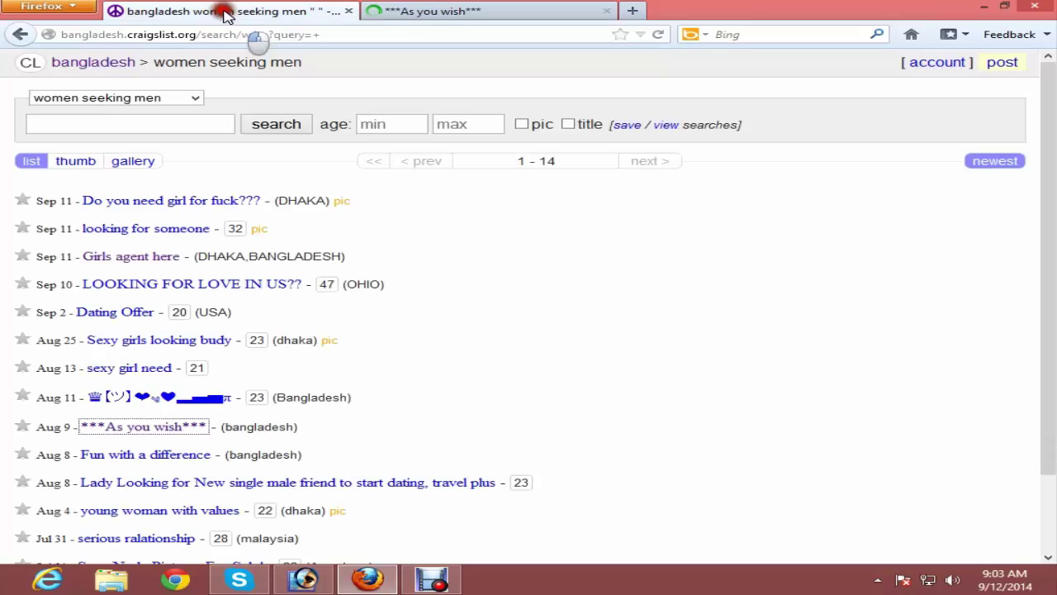
{"action": "left_click", "coordinate": [582, 11]}
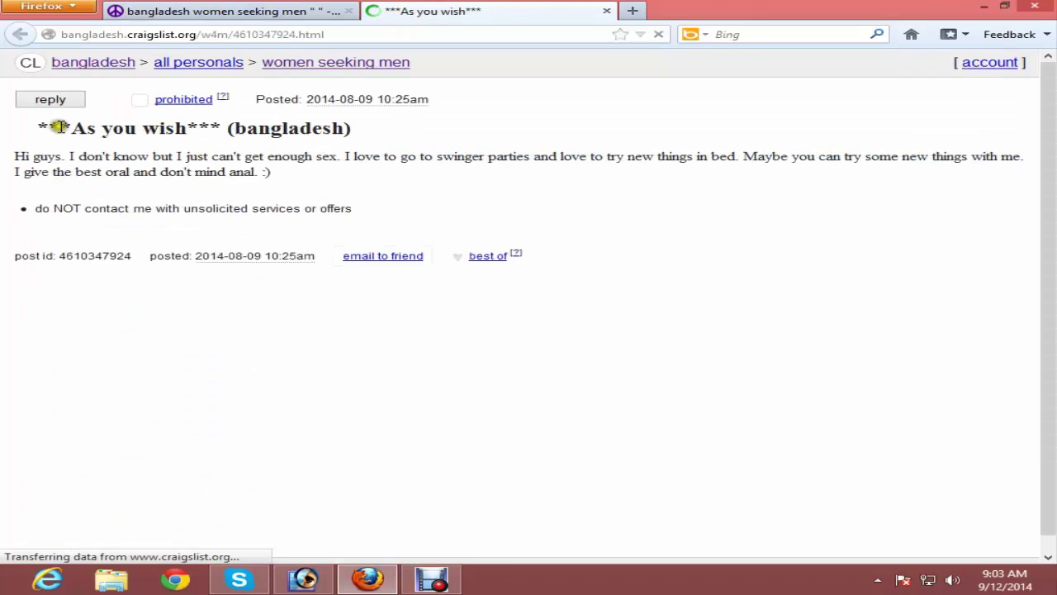
{"action": "left_click_drag", "start_coordinate": [33, 130], "coordinate": [228, 130]}
{"action": "right_click", "coordinate": [161, 124]}
{"action": "left_click", "coordinate": [211, 136]}
{"action": "key", "text": "ctrl+Tab"}
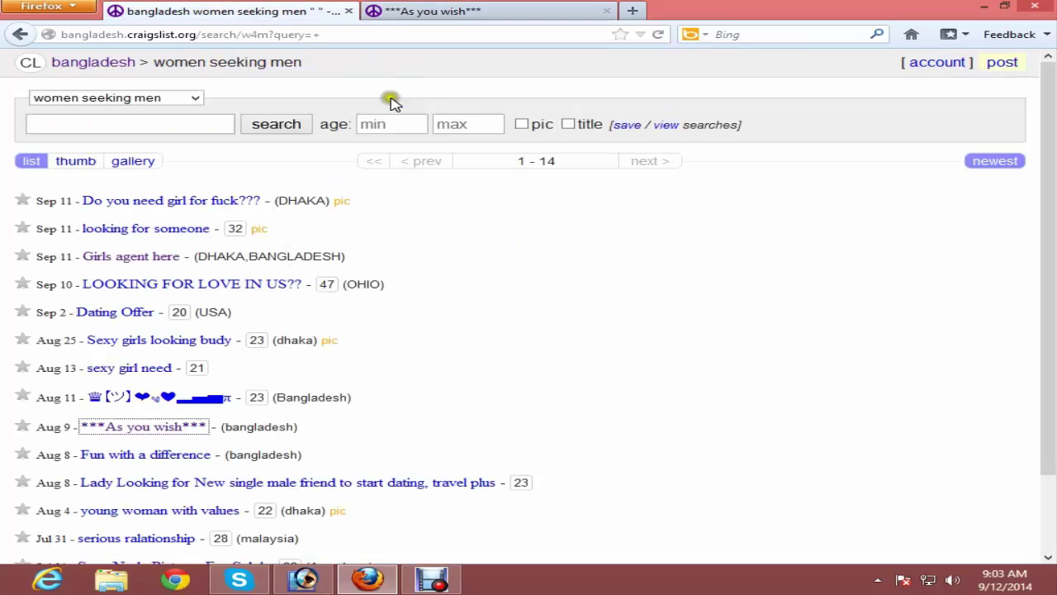
In a new tab, go to cl.com and start posting a new classified ad
{"action": "left_click", "coordinate": [634, 10]}
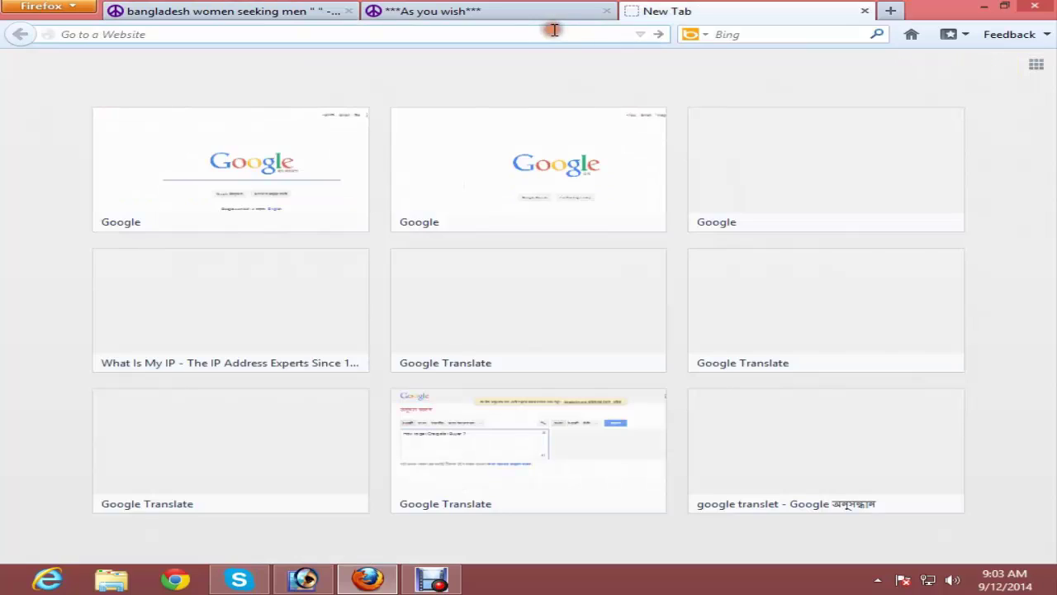
{"action": "type", "text": "cl"}
{"action": "key", "text": "ctrl+Return"}
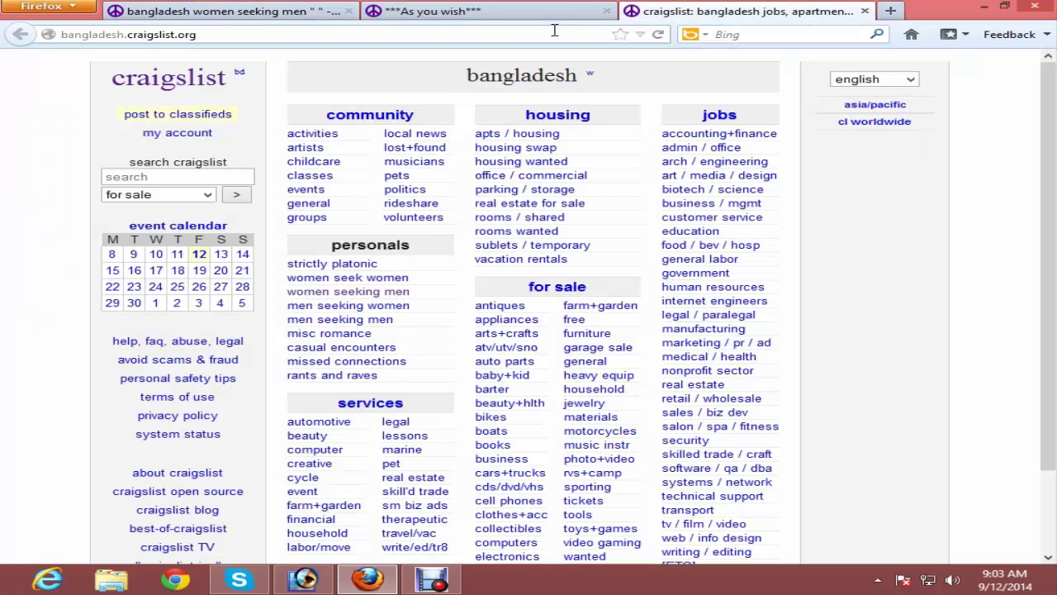
{"action": "left_click", "coordinate": [188, 116]}
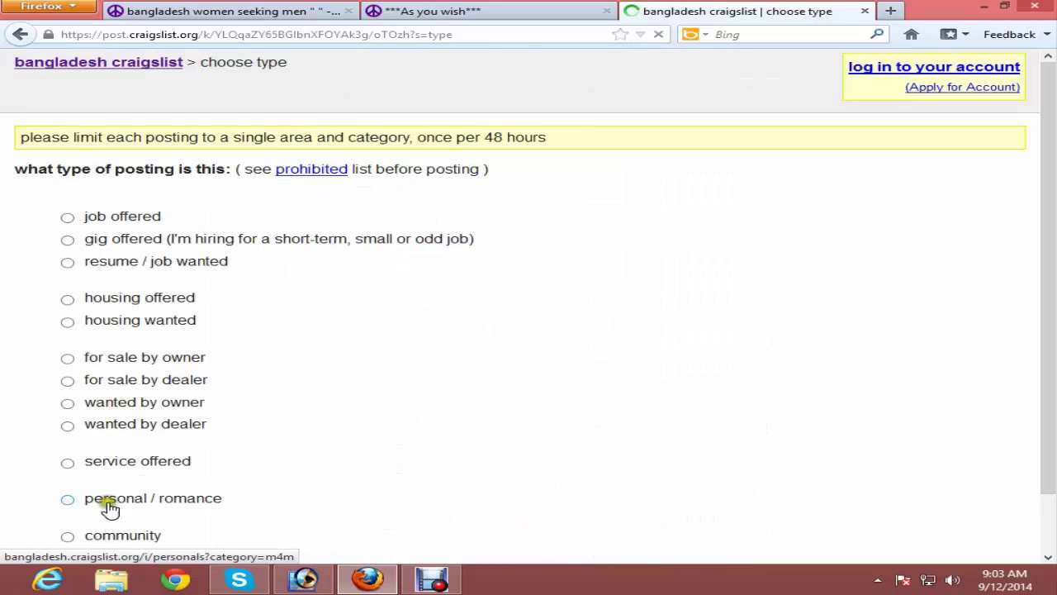
Choose personal / romance, casual encounters, and woman seeking a man, then continue to the form
{"action": "left_click_drag", "start_coordinate": [1053, 222], "coordinate": [1053, 275]}
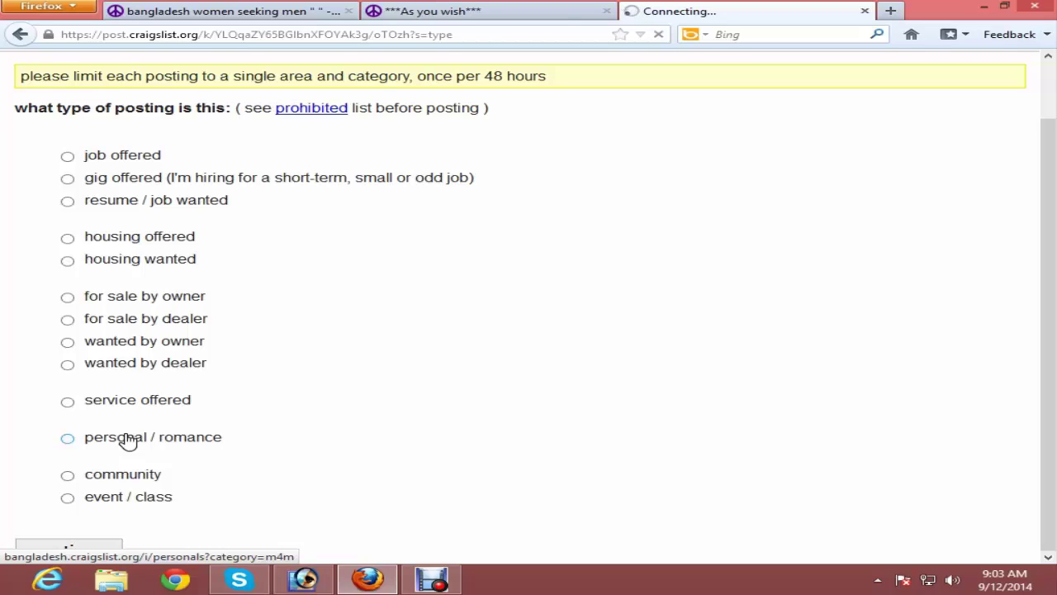
{"action": "left_click", "coordinate": [128, 442]}
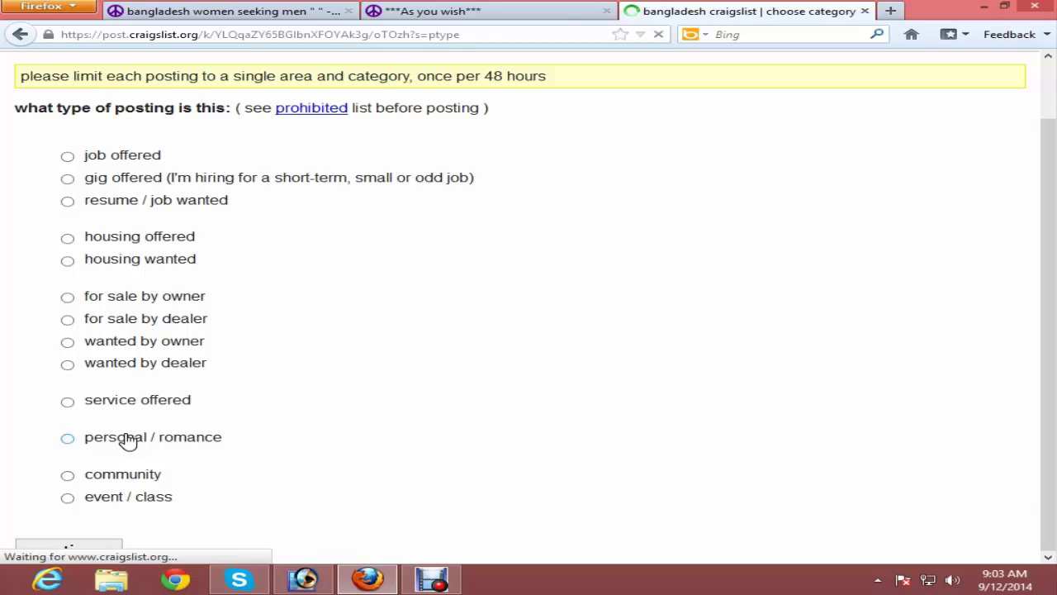
{"action": "left_click", "coordinate": [167, 342]}
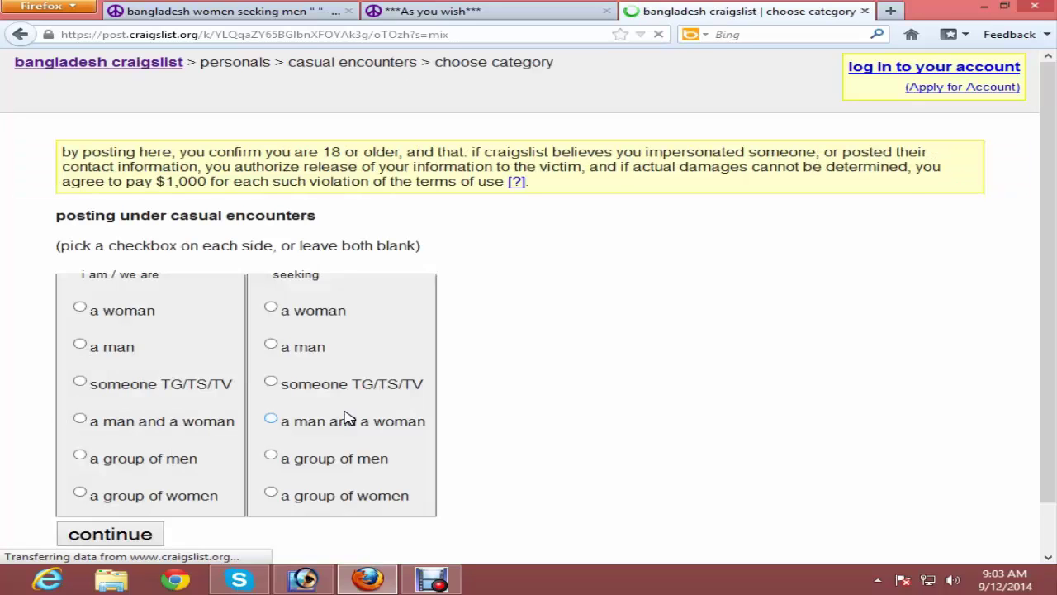
{"action": "left_click", "coordinate": [116, 309]}
{"action": "left_click", "coordinate": [312, 347]}
{"action": "left_click", "coordinate": [148, 531]}
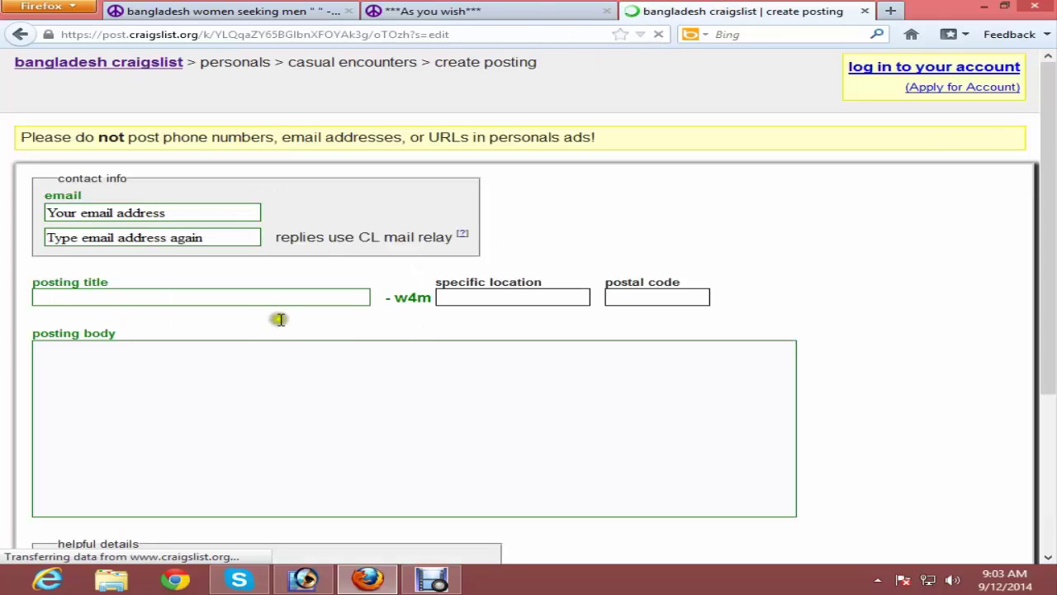
Paste the '***As you wish***' title and copy the original post's body into the posting body
{"action": "left_click", "coordinate": [154, 297]}
{"action": "key", "text": "ctrl+v"}
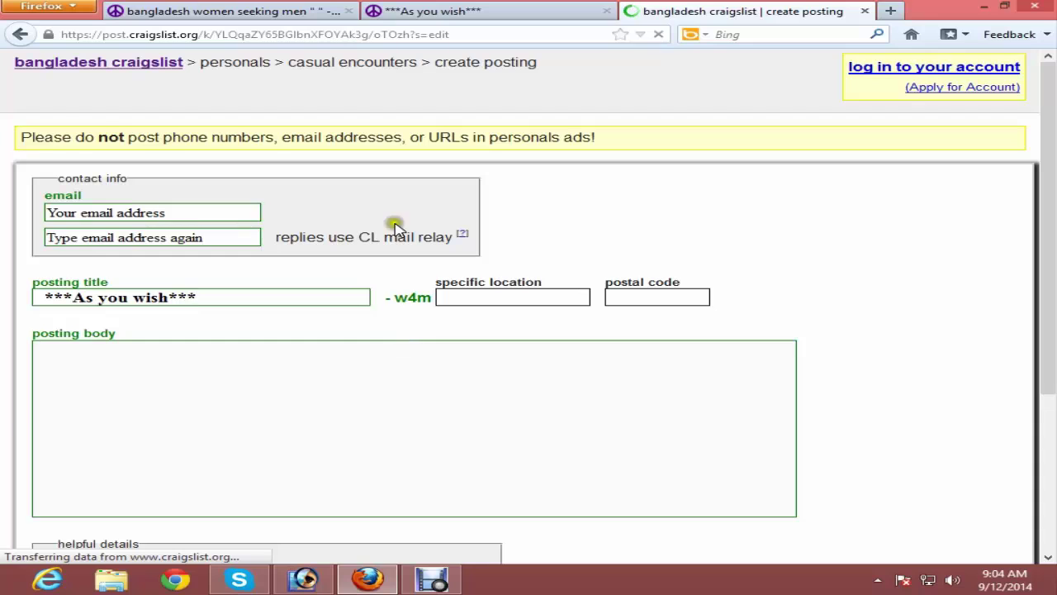
{"action": "key", "text": "ctrl+Page_Up"}
{"action": "left_click", "coordinate": [391, 147]}
{"action": "left_click_drag", "start_coordinate": [11, 156], "coordinate": [320, 182]}
{"action": "key", "text": "ctrl+Page_Down"}
{"action": "left_click", "coordinate": [166, 416]}
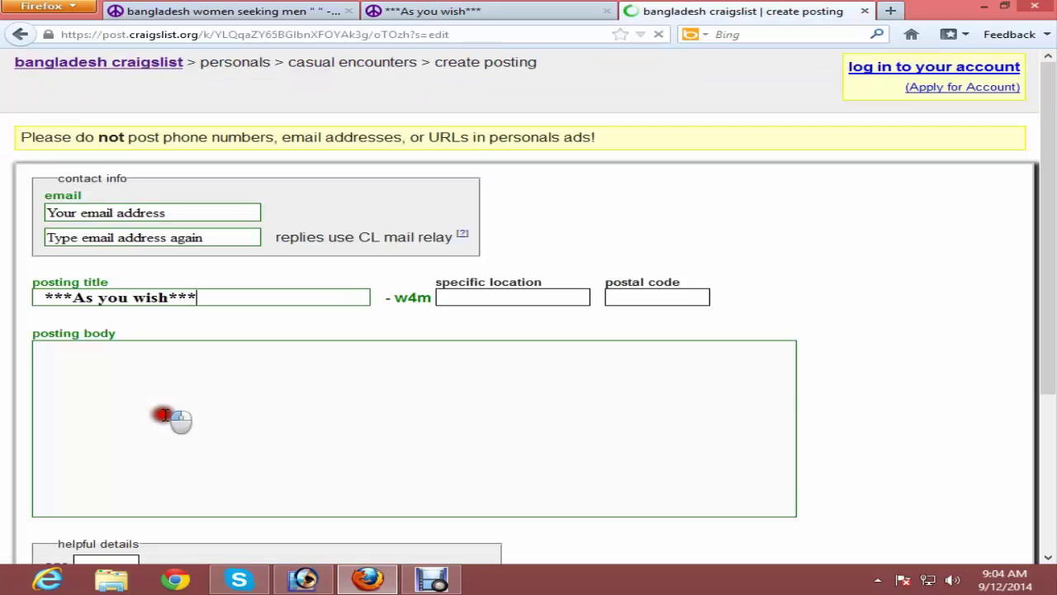
{"action": "key", "text": "ctrl+v"}
Enter the poster's contact email address and paste it into the confirm email field
{"action": "left_click", "coordinate": [159, 210]}
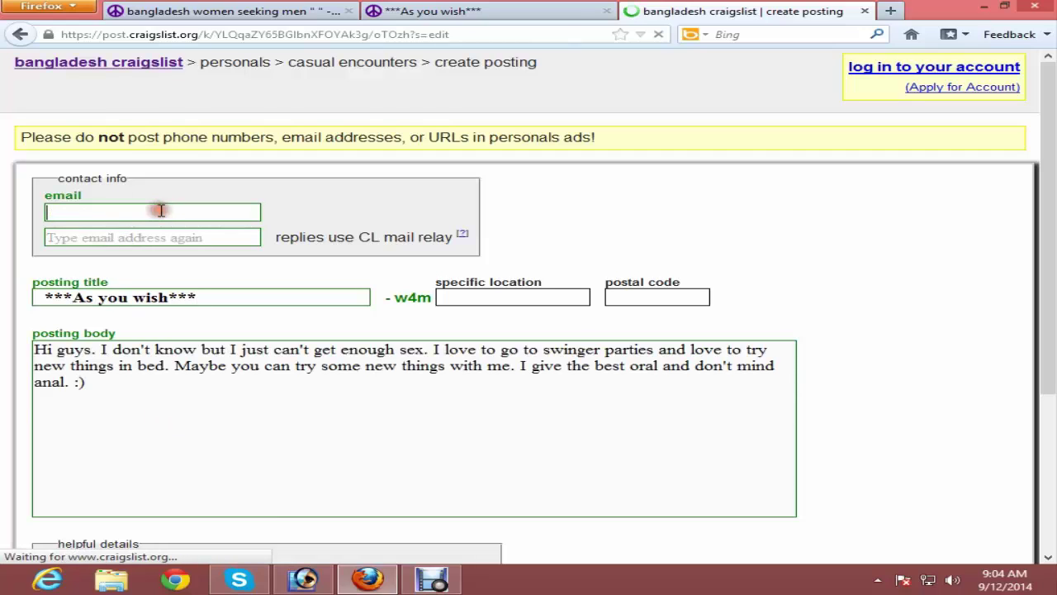
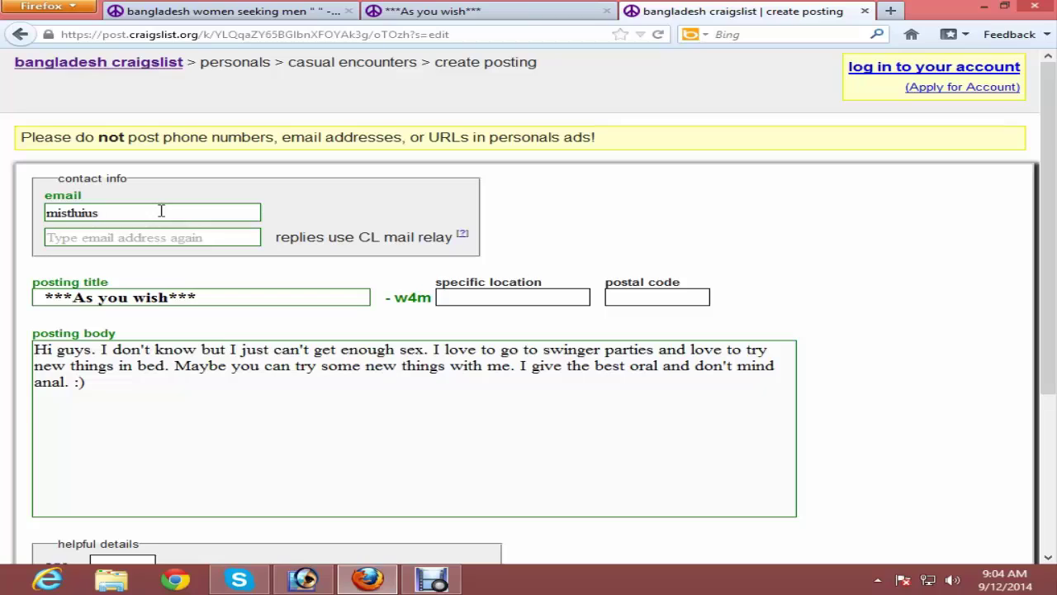
{"action": "key", "text": "ctrl+a"}
{"action": "key", "text": "ctrl+c"}
{"action": "key", "text": "Tab"}
{"action": "key", "text": "ctrl+v"}
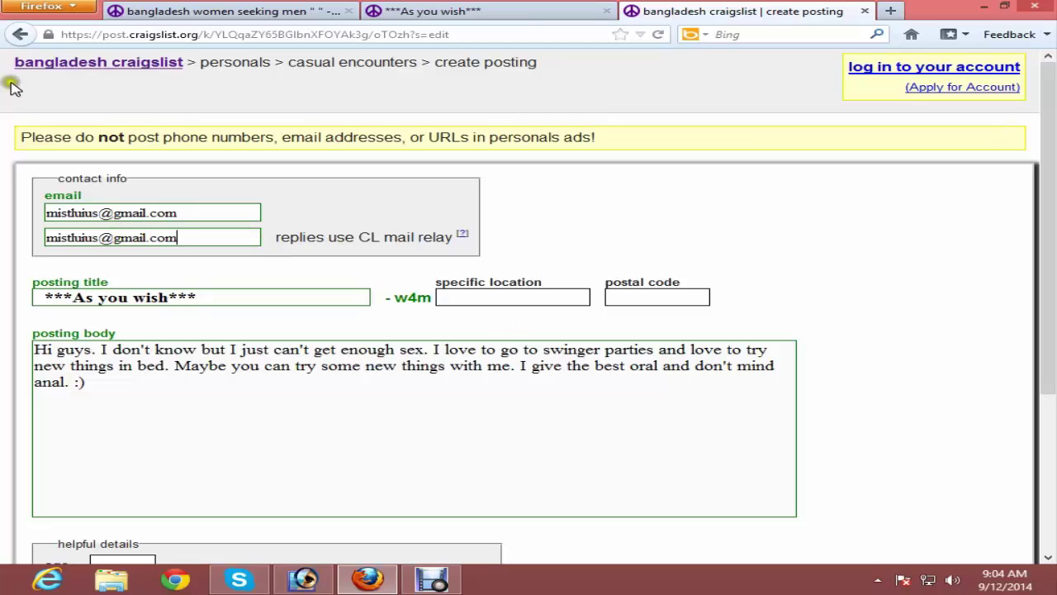
Copy 'bangladesh' from the page trail and paste it as the specific location
{"action": "left_click_drag", "start_coordinate": [17, 63], "coordinate": [105, 72]}
{"action": "left_click", "coordinate": [94, 82]}
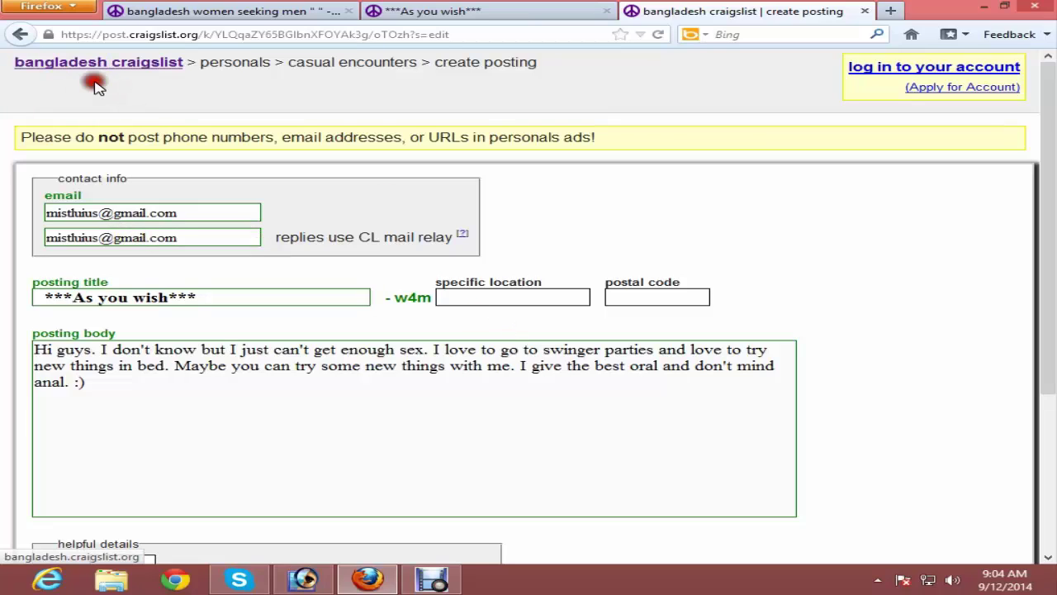
{"action": "left_click_drag", "start_coordinate": [5, 68], "coordinate": [108, 65]}
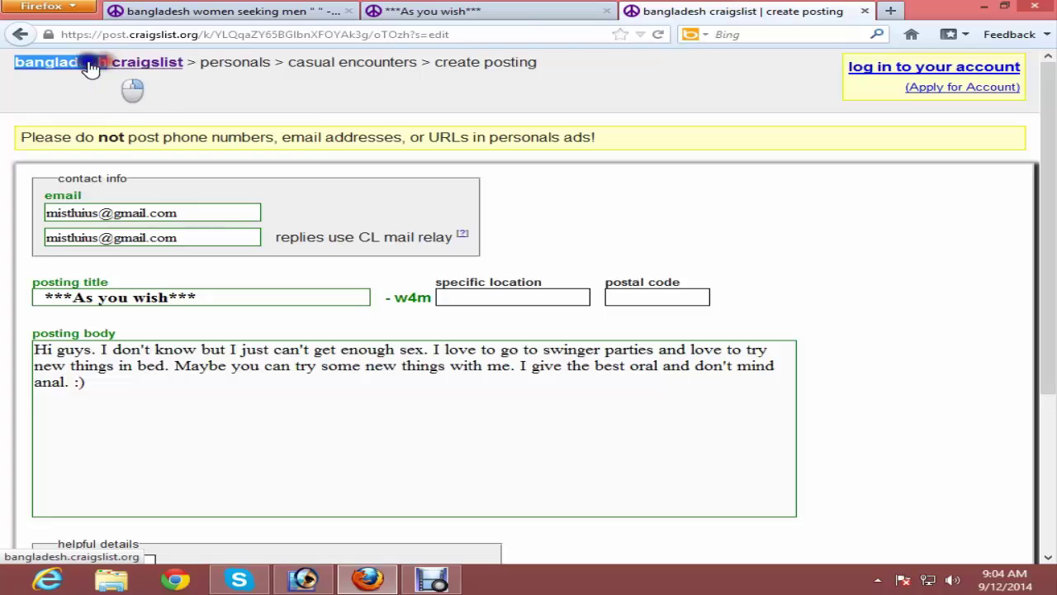
{"action": "right_click", "coordinate": [86, 65]}
{"action": "left_click", "coordinate": [184, 165]}
{"action": "left_click", "coordinate": [514, 299]}
{"action": "right_click", "coordinate": [514, 298]}
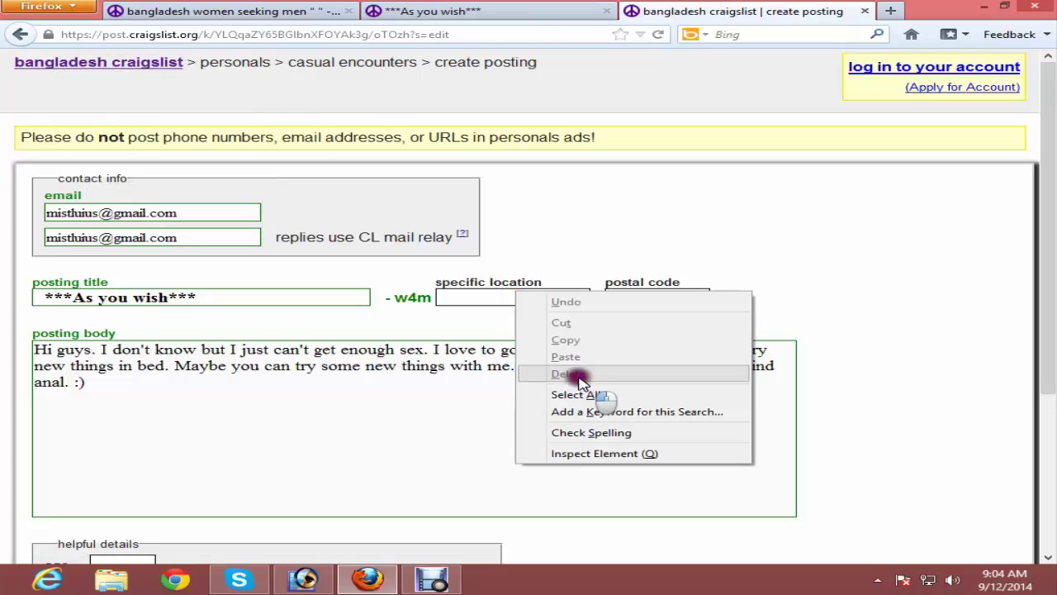
{"action": "left_click_drag", "start_coordinate": [15, 65], "coordinate": [107, 73]}
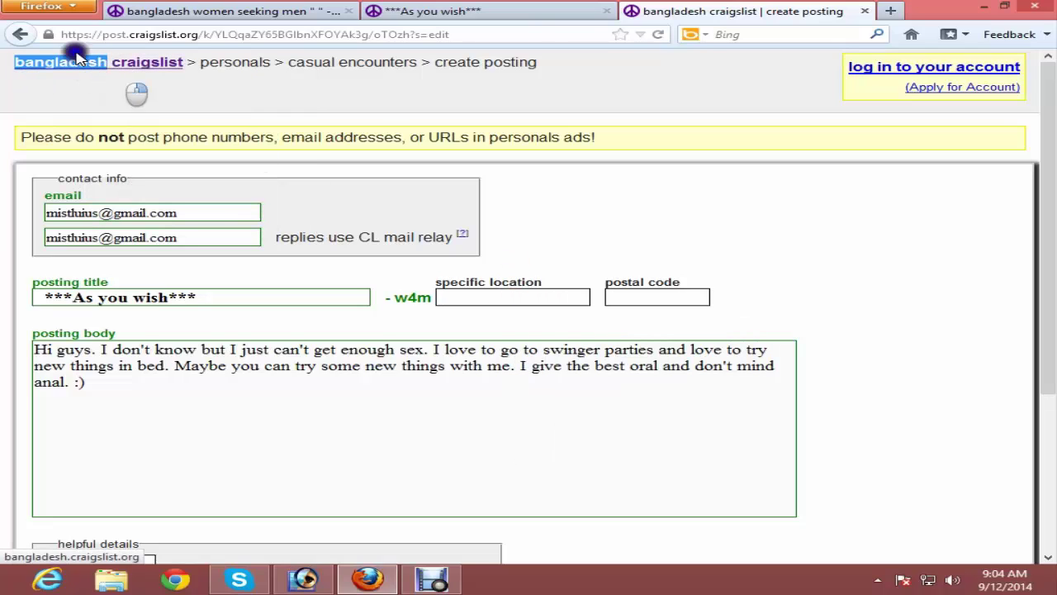
{"action": "right_click", "coordinate": [88, 66]}
{"action": "left_click", "coordinate": [326, 136]}
{"action": "right_click", "coordinate": [513, 305]}
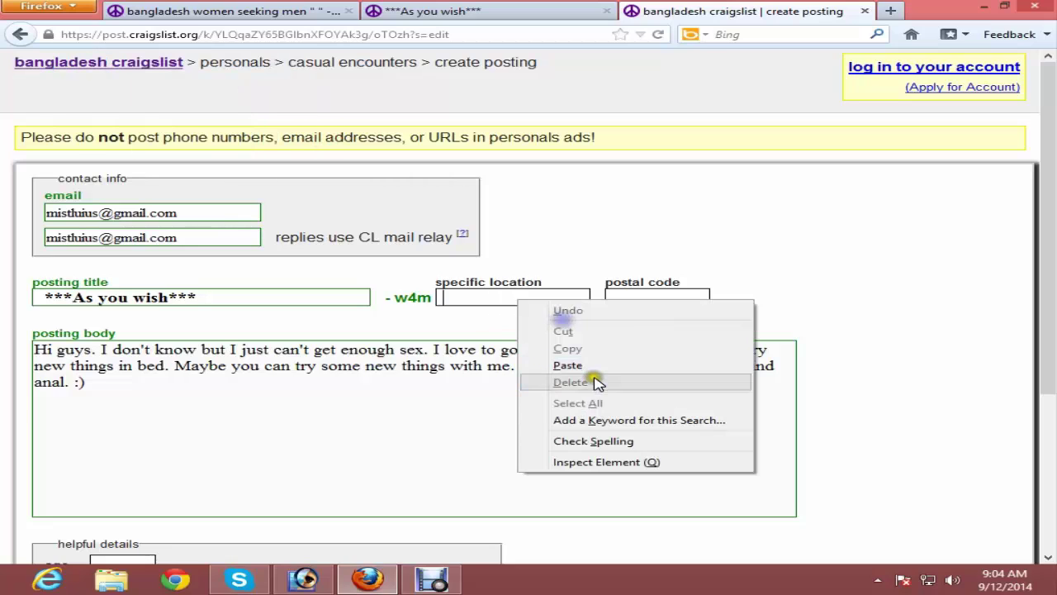
{"action": "left_click", "coordinate": [595, 363]}
Enter postal code 5800 and age 22, then continue to the images step
{"action": "scroll", "coordinate": [700, 420], "scroll_direction": "down", "scroll_amount": 3}
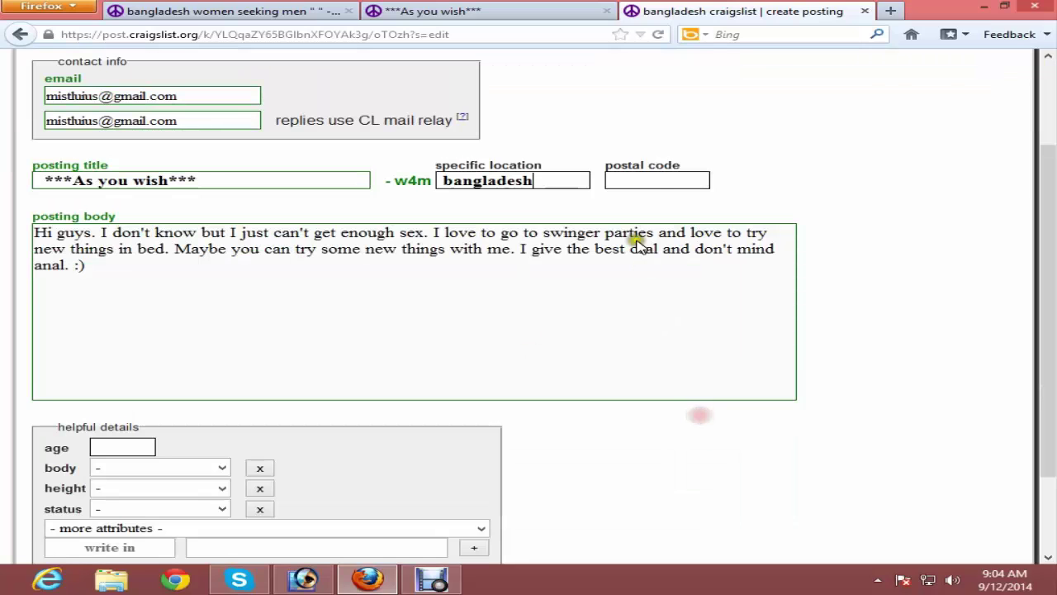
{"action": "left_click", "coordinate": [653, 180]}
{"action": "type", "text": "5800"}
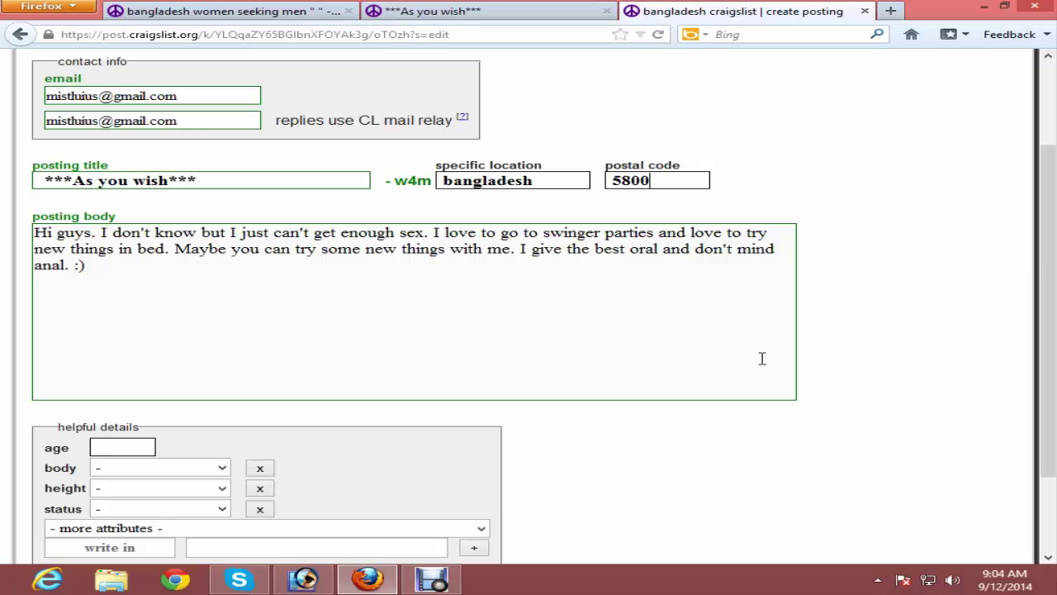
{"action": "left_click", "coordinate": [123, 446]}
{"action": "type", "text": "22"}
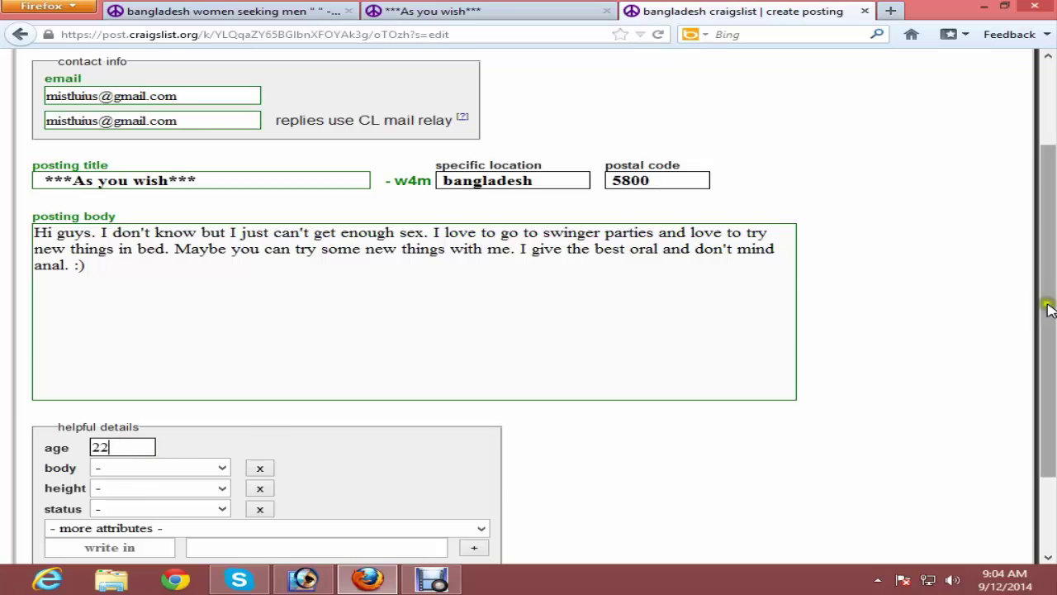
{"action": "left_click_drag", "start_coordinate": [1049, 303], "coordinate": [1049, 377]}
{"action": "left_click", "coordinate": [970, 551]}
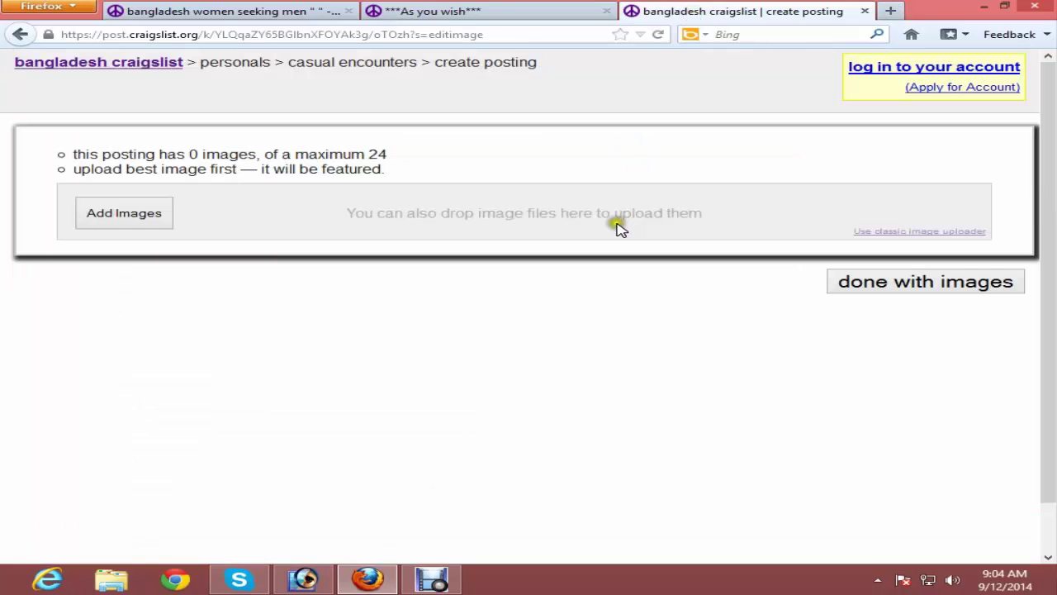
Skip images with 'done with images' and publish the draft ad
{"action": "left_click", "coordinate": [880, 284]}
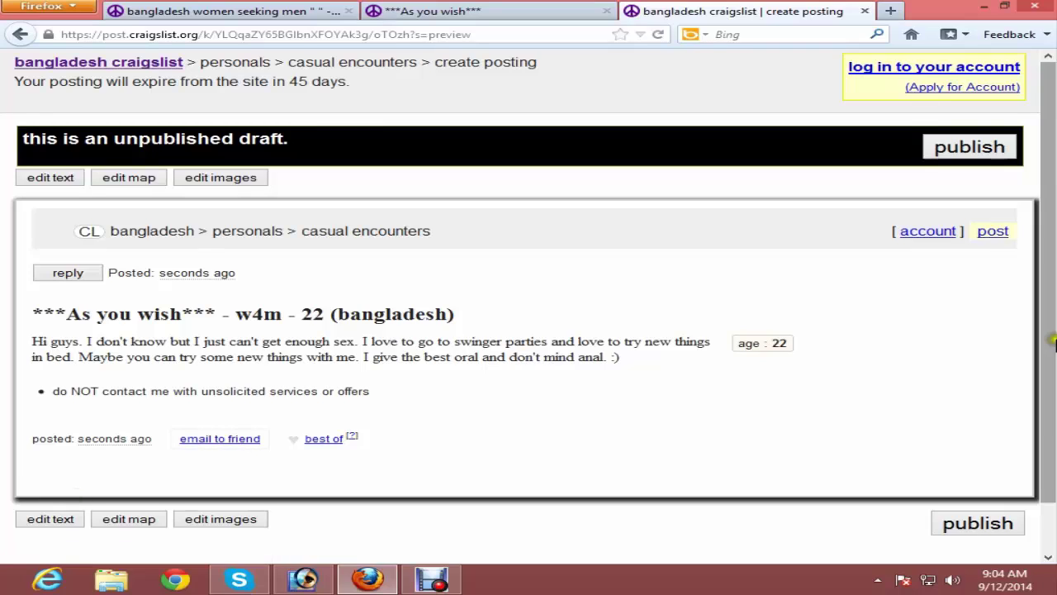
{"action": "scroll", "coordinate": [1054, 343], "scroll_direction": "down", "scroll_amount": 1}
{"action": "left_click", "coordinate": [974, 471]}
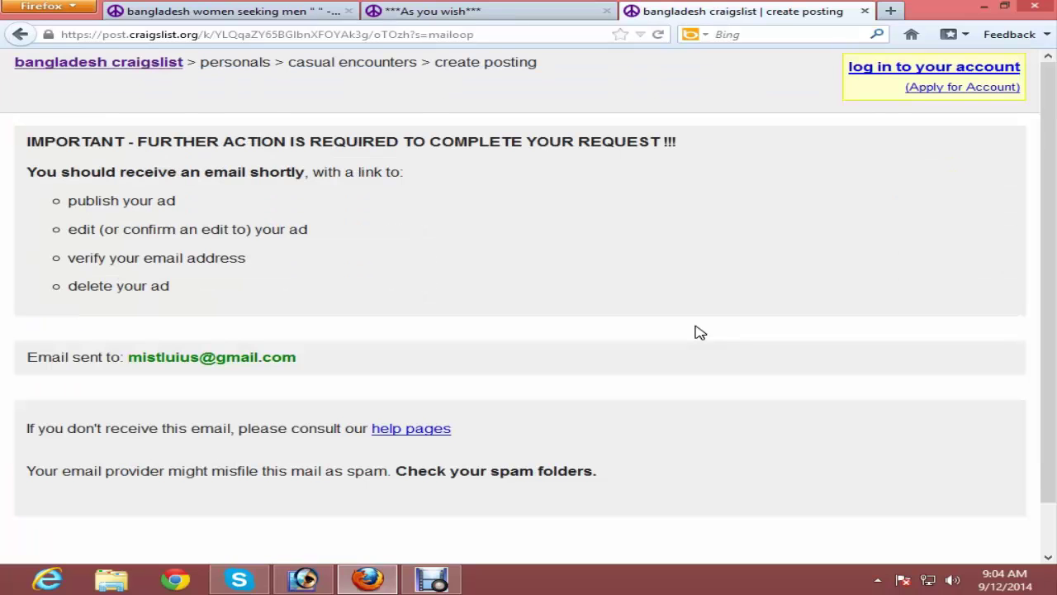
Open Gmail in a new tab and go to its Google sign-in page
{"action": "left_click_drag", "start_coordinate": [126, 356], "coordinate": [349, 359]}
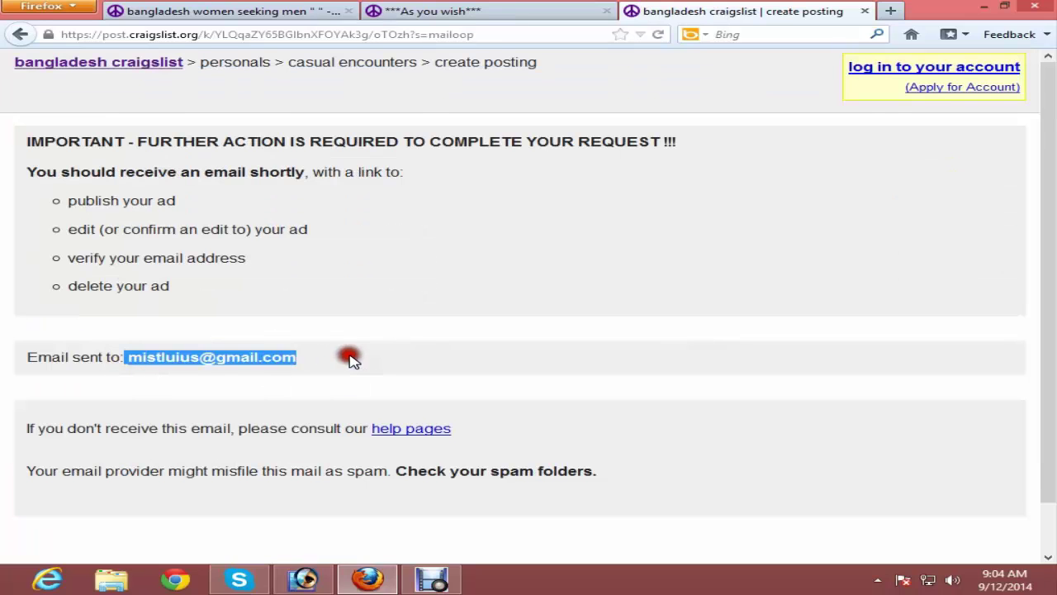
{"action": "left_click", "coordinate": [569, 300]}
{"action": "left_click", "coordinate": [889, 11]}
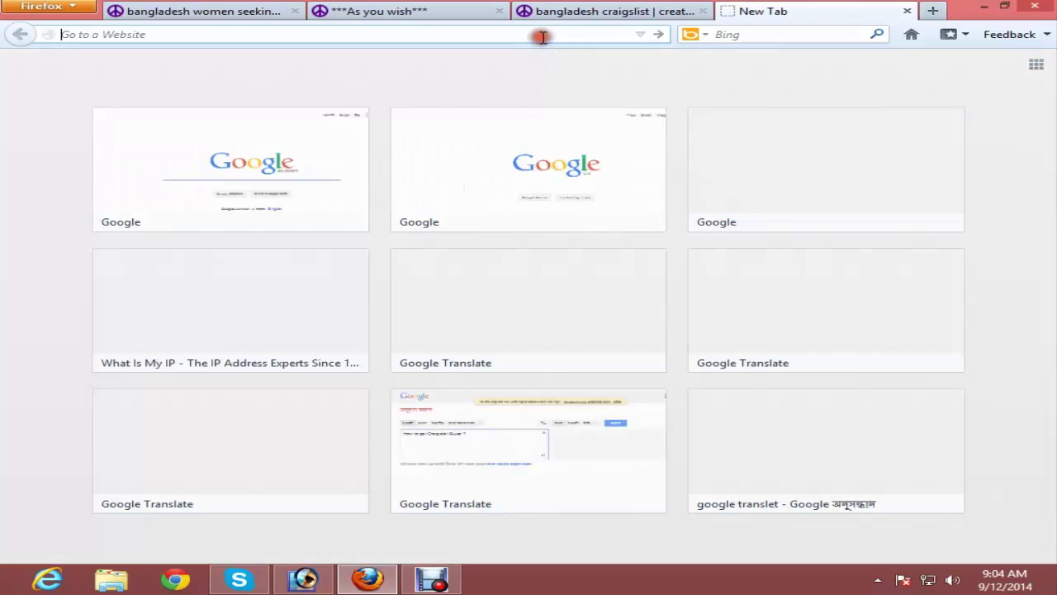
{"action": "type", "text": "gmail"}
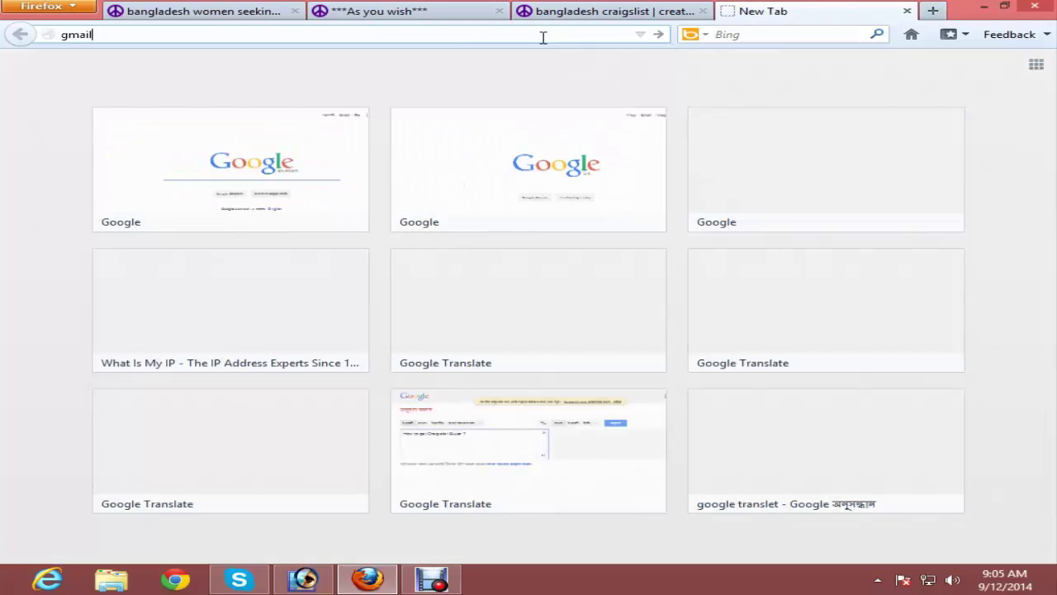
{"action": "key", "text": "ctrl+Return"}
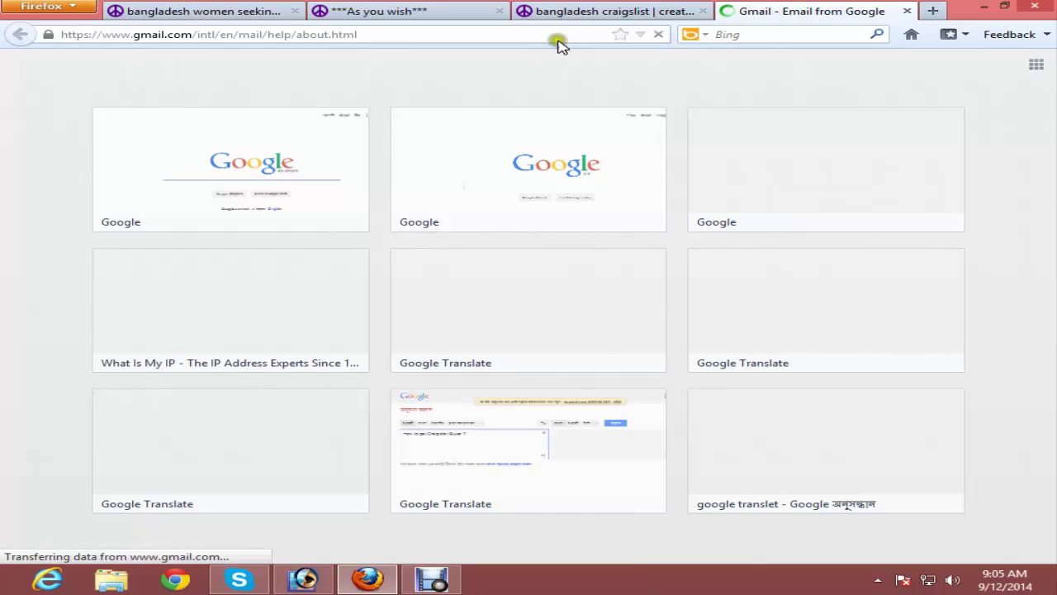
{"action": "left_click", "coordinate": [480, 291]}
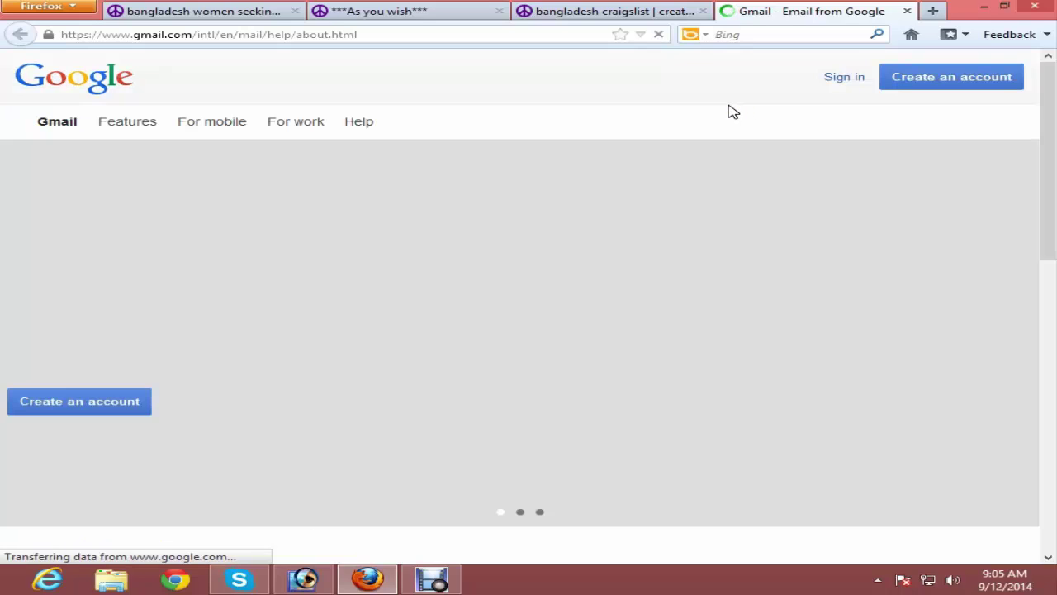
{"action": "left_click", "coordinate": [832, 83]}
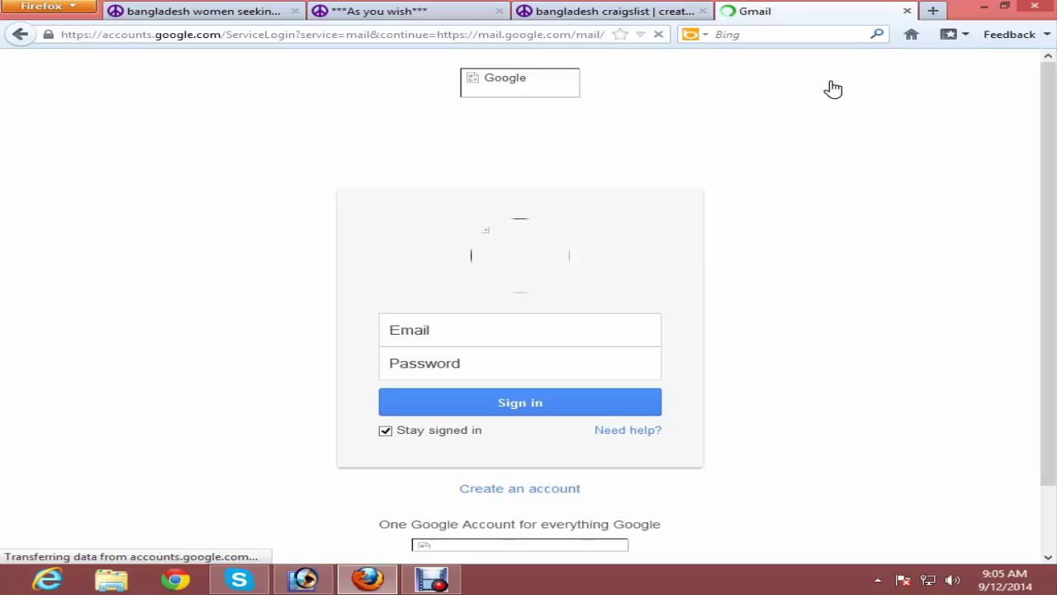
Sign in with the account's username and password, without staying signed in or saving the password
{"action": "left_click", "coordinate": [385, 430]}
{"action": "left_click", "coordinate": [505, 336]}
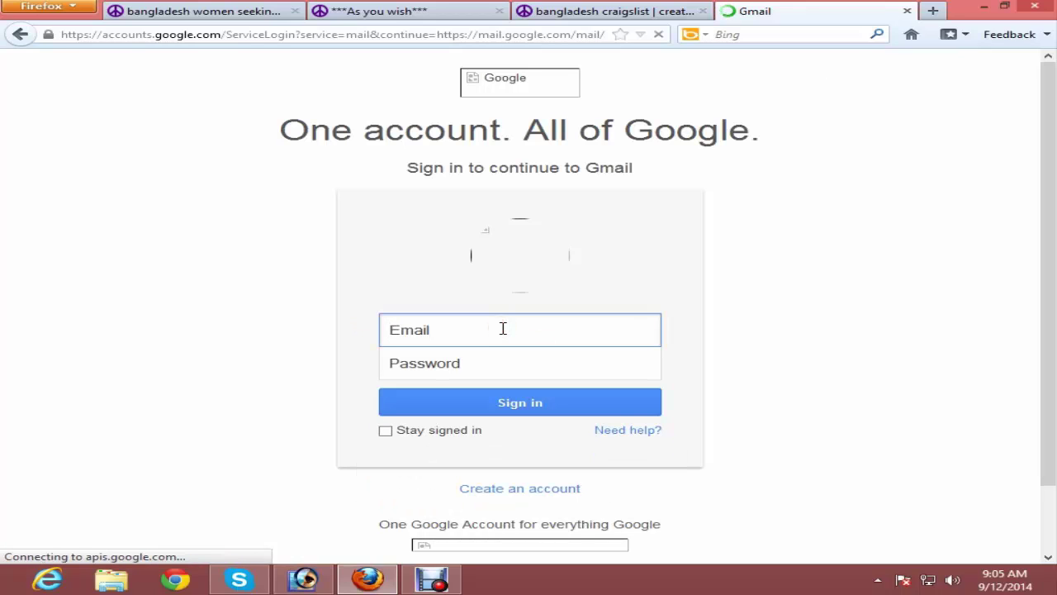
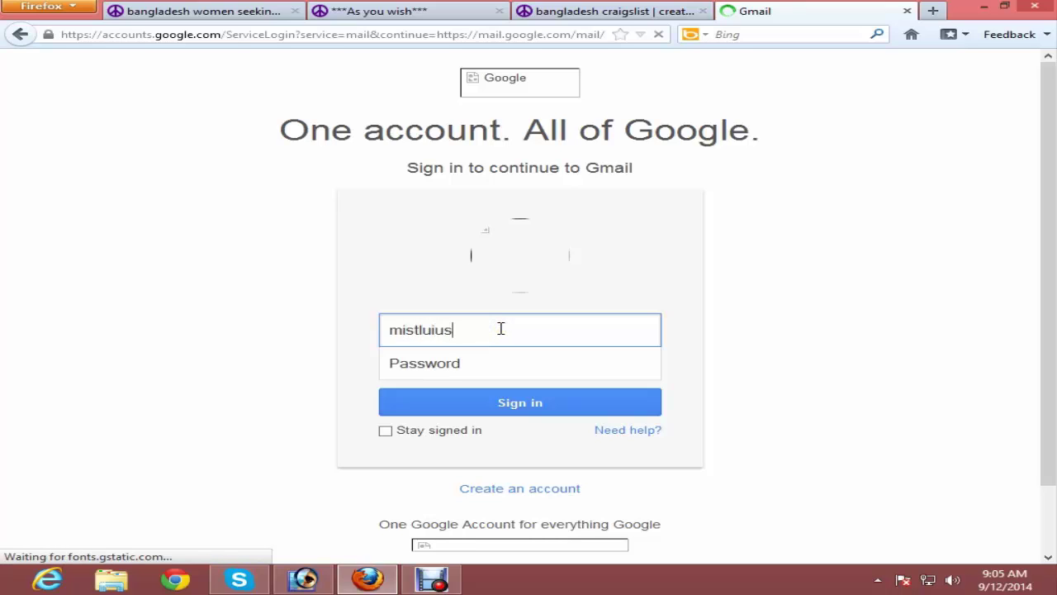
{"action": "key", "text": "Tab"}
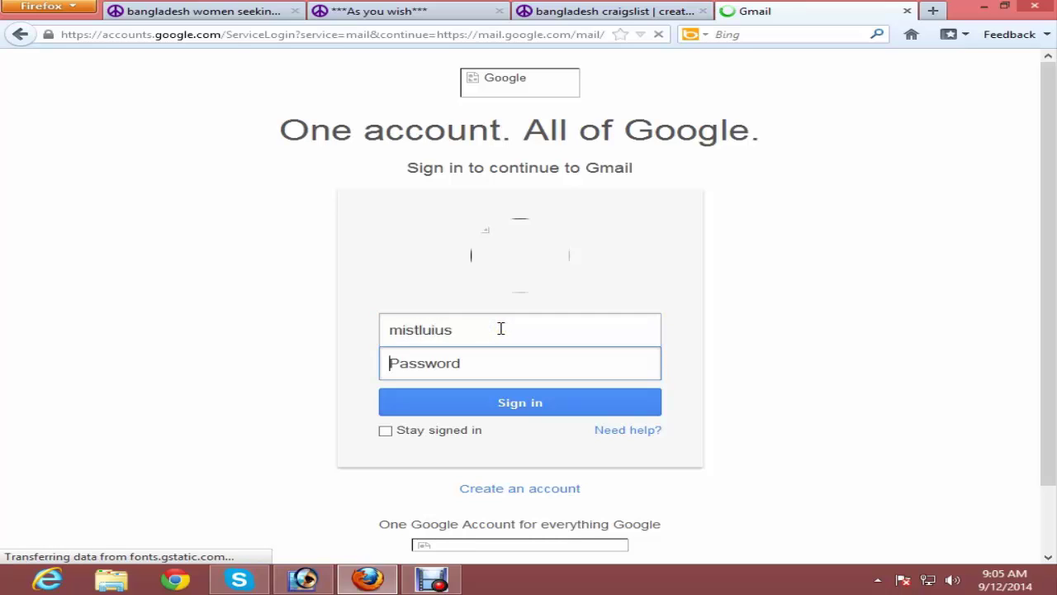
{"action": "type", "text": "*********"}
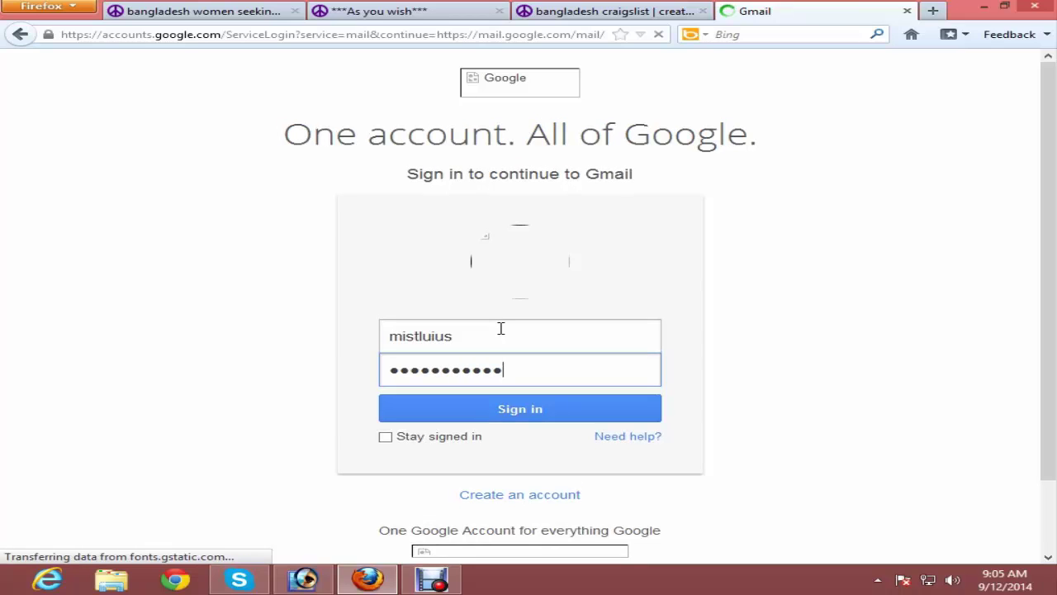
{"action": "key", "text": "Return"}
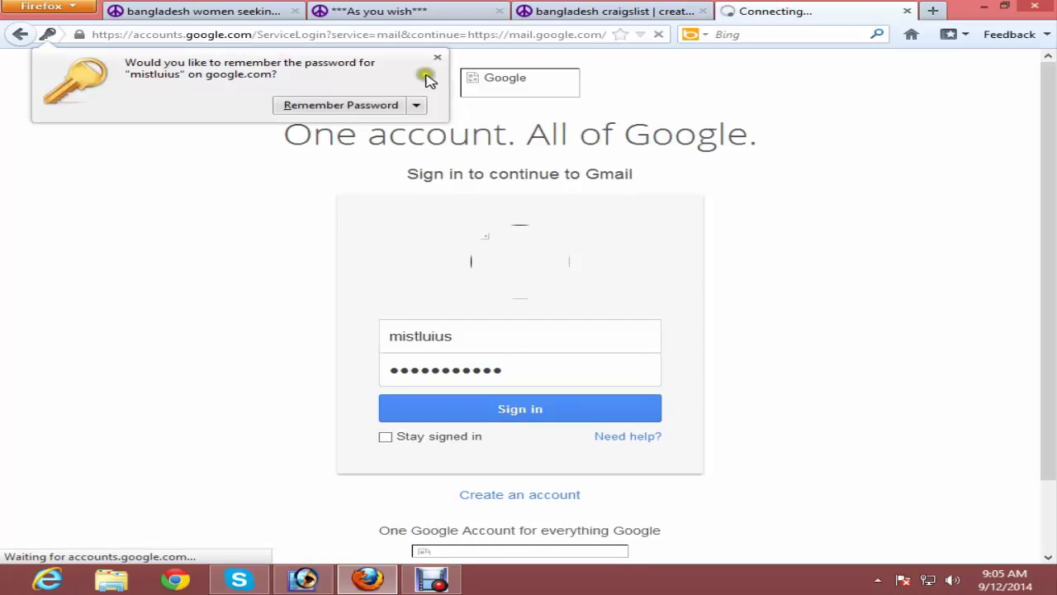
{"action": "left_click", "coordinate": [437, 58]}
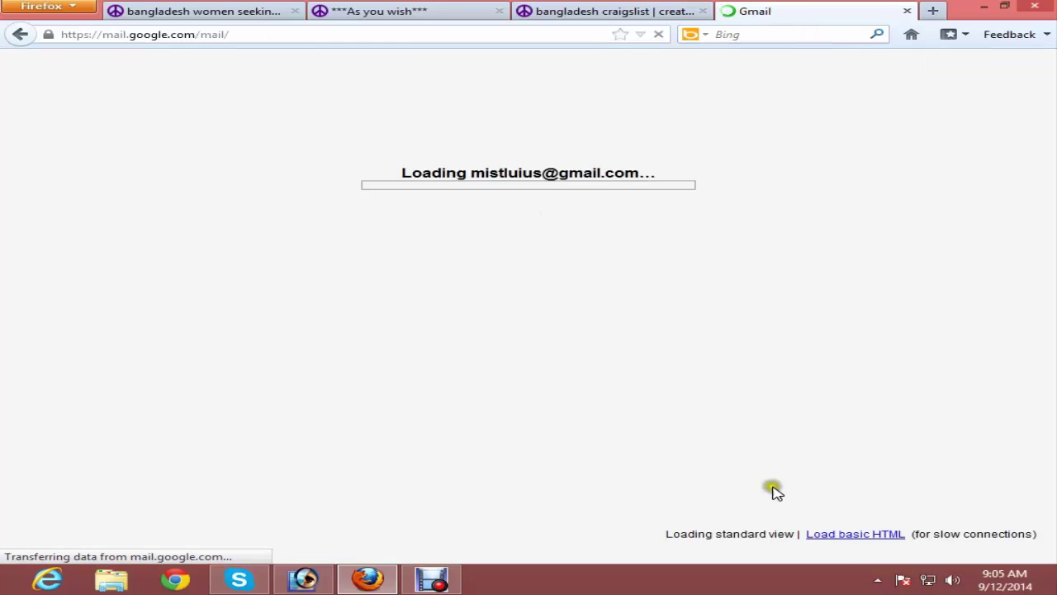
Switch to basic HTML Gmail, open the newest craigslist message and follow its post.craigslist.org link
{"action": "left_click", "coordinate": [844, 535]}
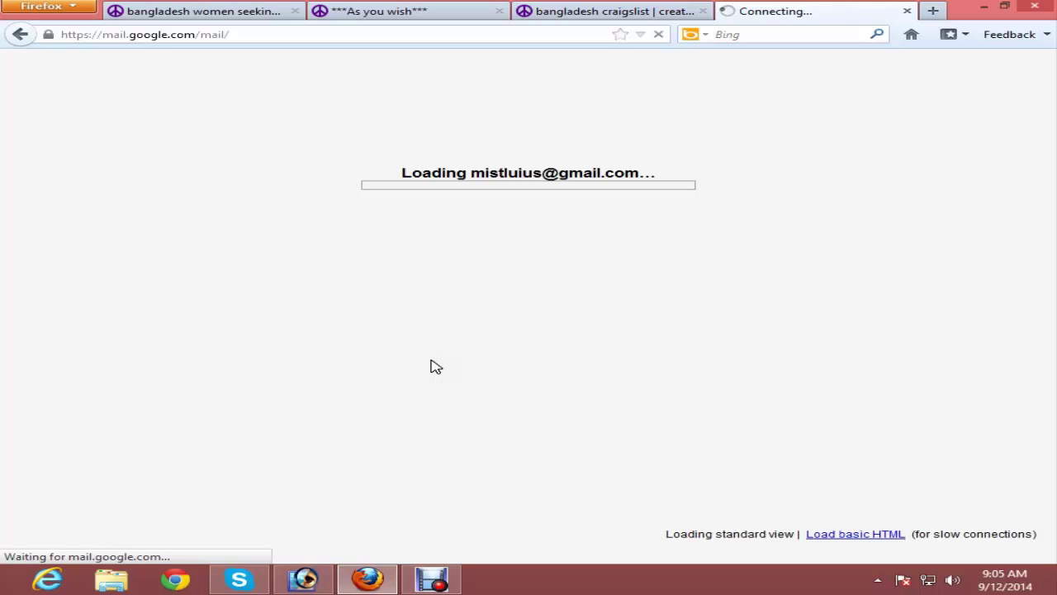
{"action": "left_click", "coordinate": [874, 533]}
{"action": "left_click", "coordinate": [701, 137]}
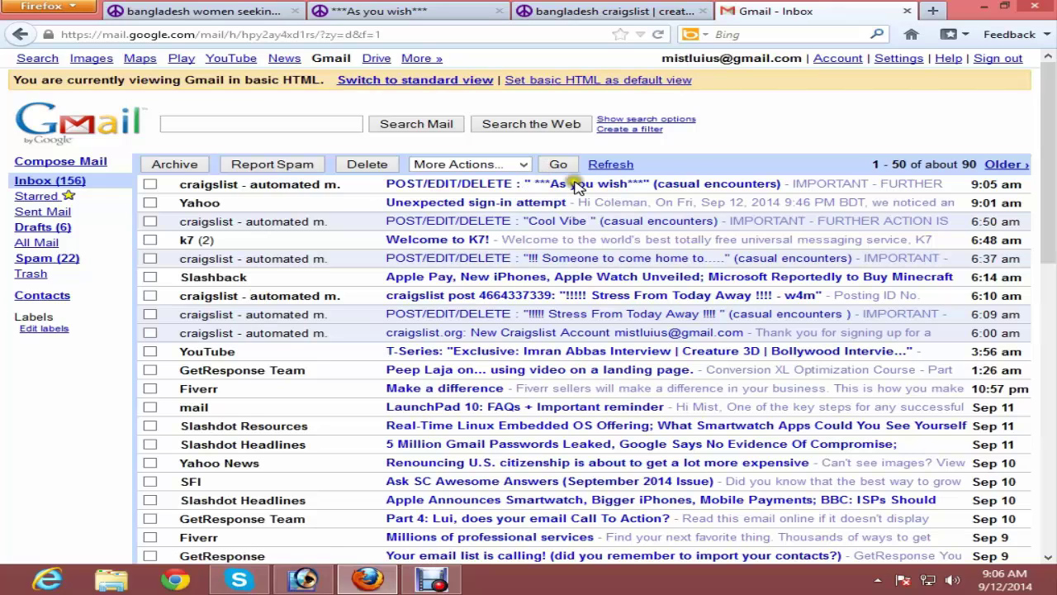
{"action": "left_click", "coordinate": [650, 185]}
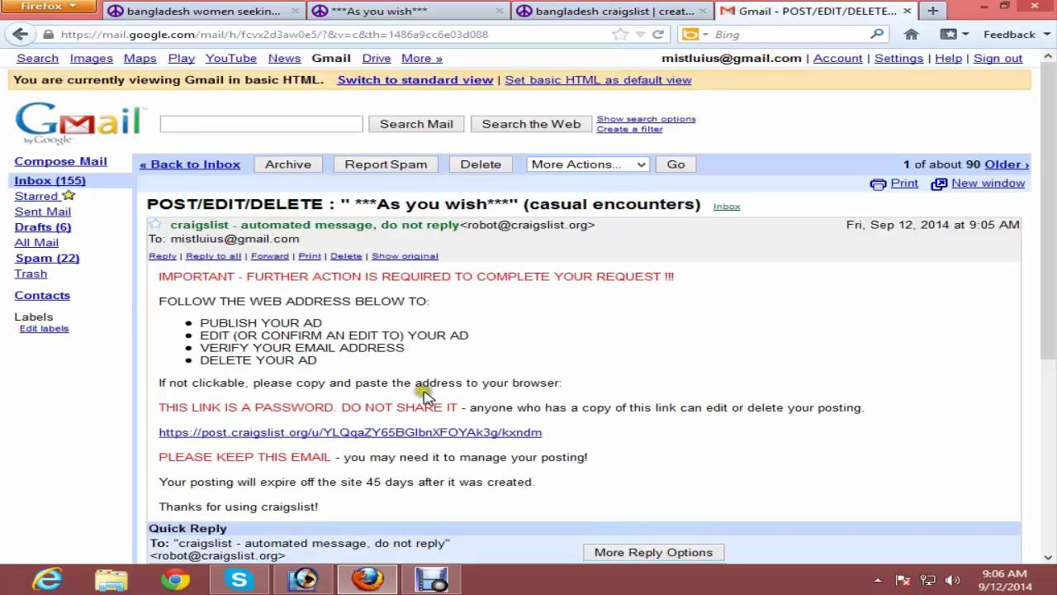
{"action": "left_click", "coordinate": [429, 432]}
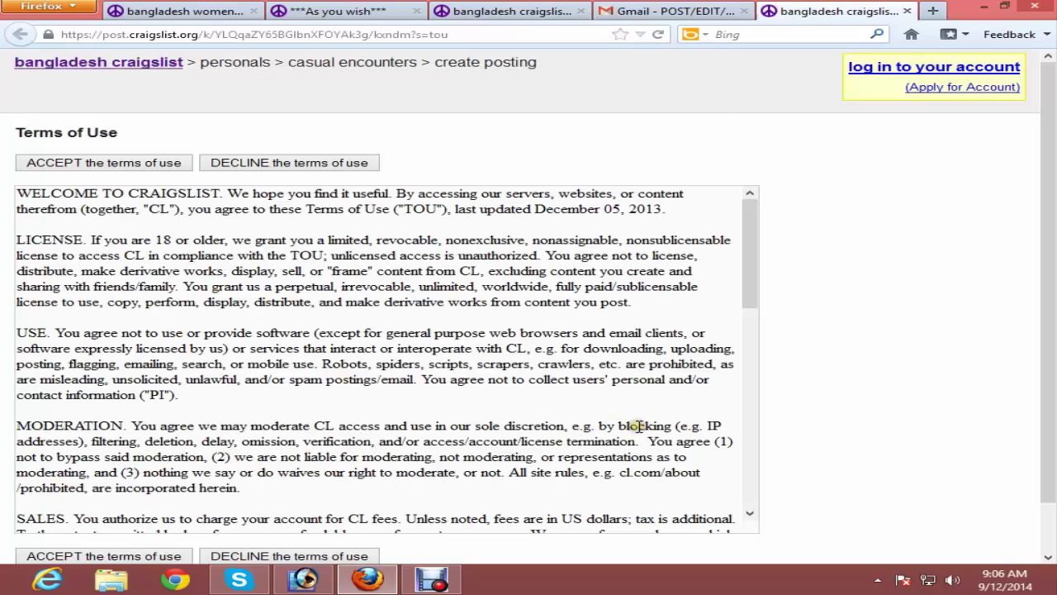
Read down the Craigslist Terms of Use and accept them to publish the As you wish ad
{"action": "left_click_drag", "start_coordinate": [652, 255], "coordinate": [699, 310]}
{"action": "scroll", "coordinate": [755, 306], "scroll_direction": "down", "scroll_amount": 1}
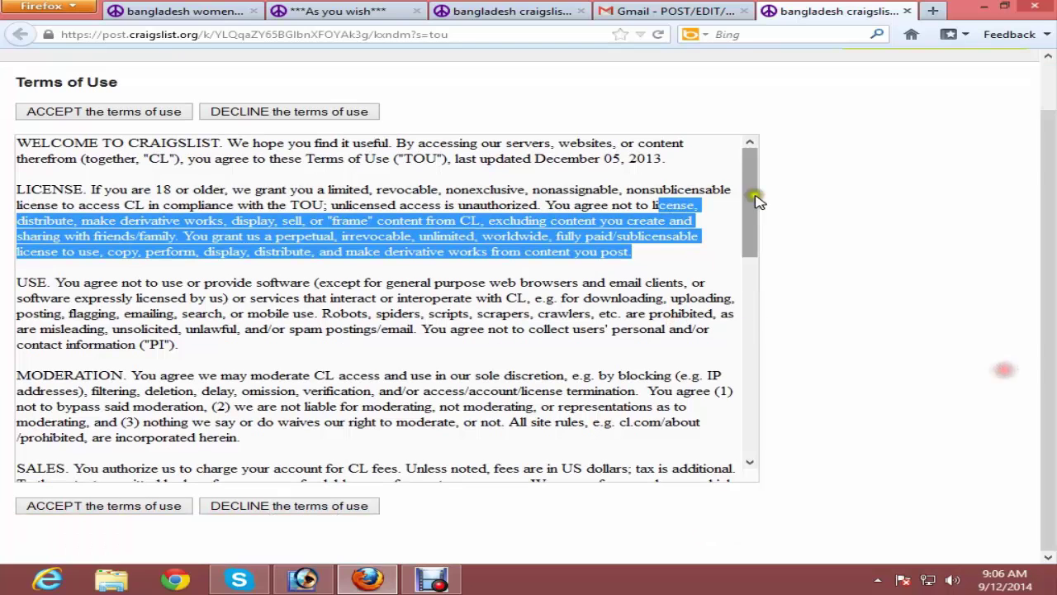
{"action": "left_click_drag", "start_coordinate": [751, 159], "coordinate": [1030, 405]}
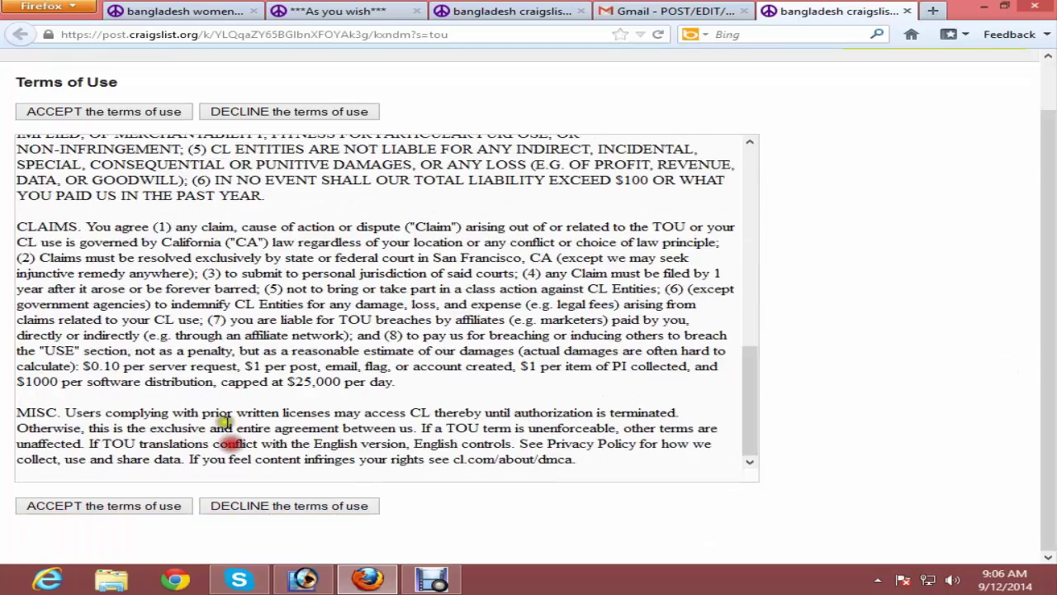
{"action": "left_click_drag", "start_coordinate": [105, 412], "coordinate": [278, 457]}
{"action": "left_click_drag", "start_coordinate": [142, 195], "coordinate": [202, 257]}
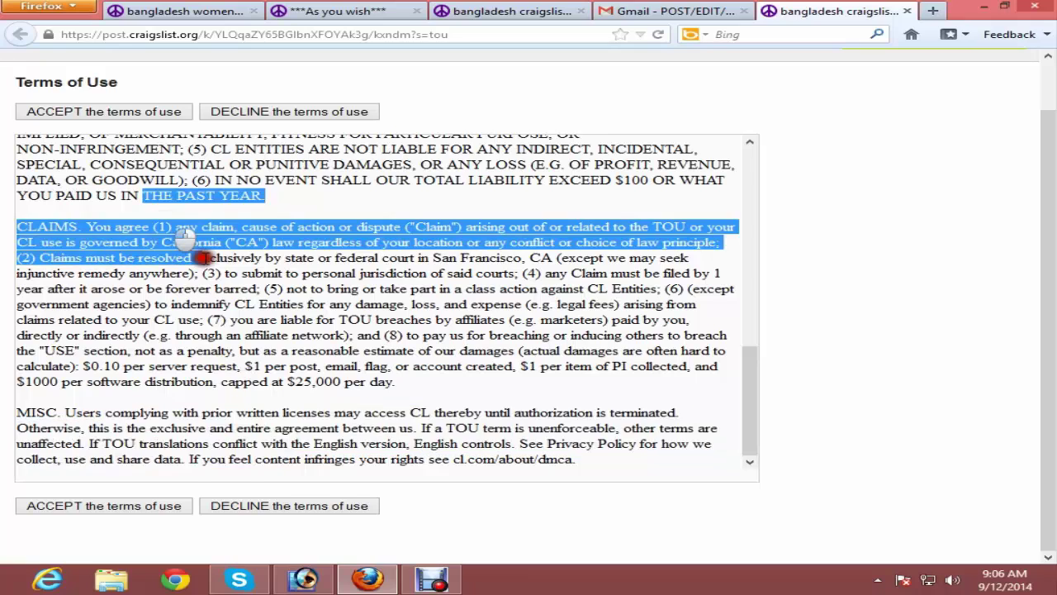
{"action": "left_click_drag", "start_coordinate": [470, 304], "coordinate": [398, 334]}
{"action": "left_click", "coordinate": [41, 504]}
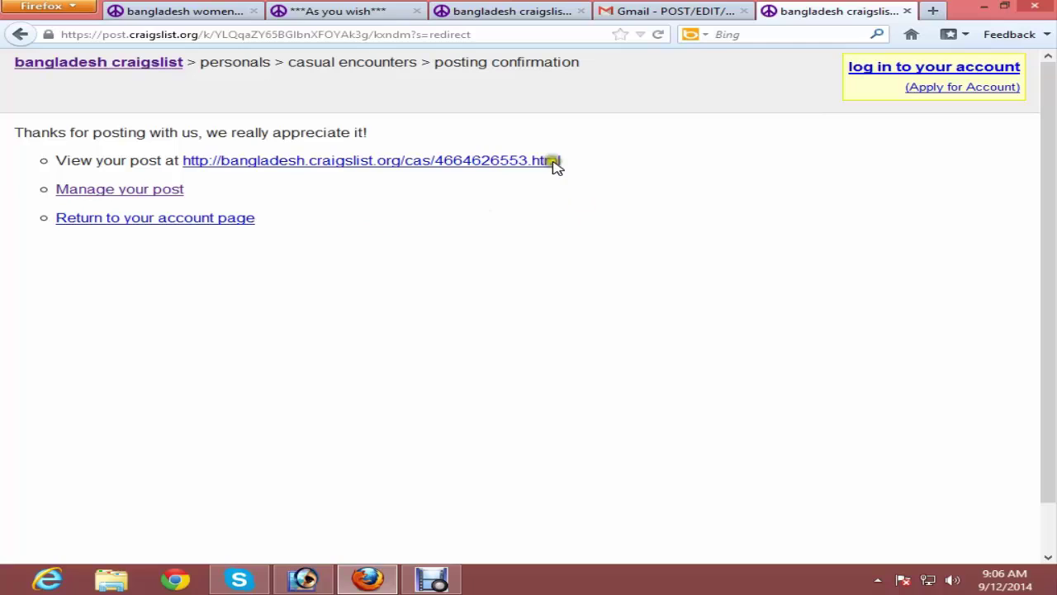
Open the live post's URL from the confirmation page in a new tab and view it
{"action": "left_click_drag", "start_coordinate": [561, 161], "coordinate": [182, 164]}
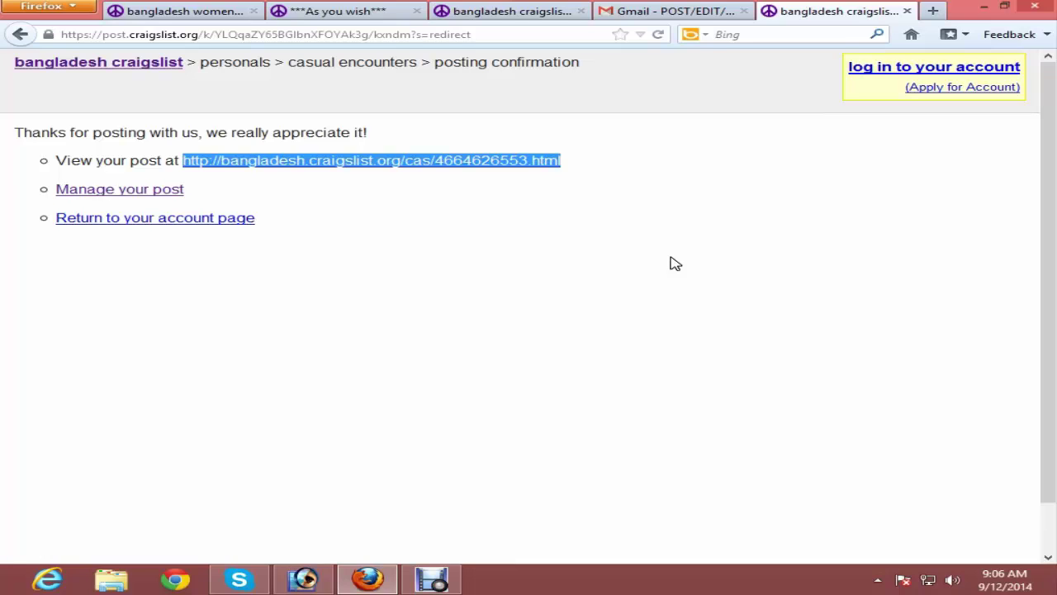
{"action": "right_click", "coordinate": [426, 166]}
{"action": "left_click", "coordinate": [502, 178]}
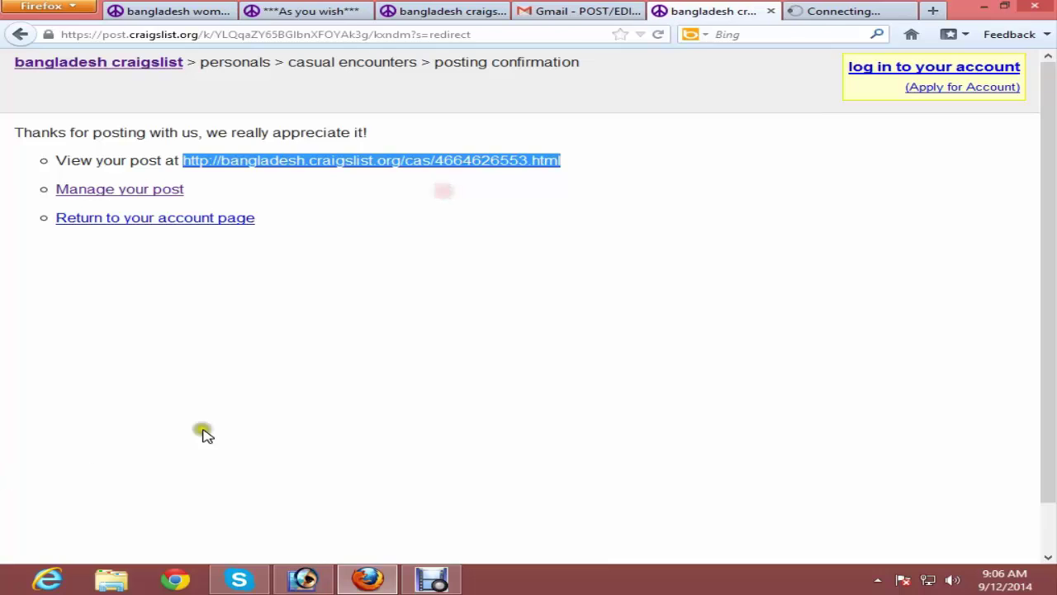
{"action": "left_click", "coordinate": [846, 10]}
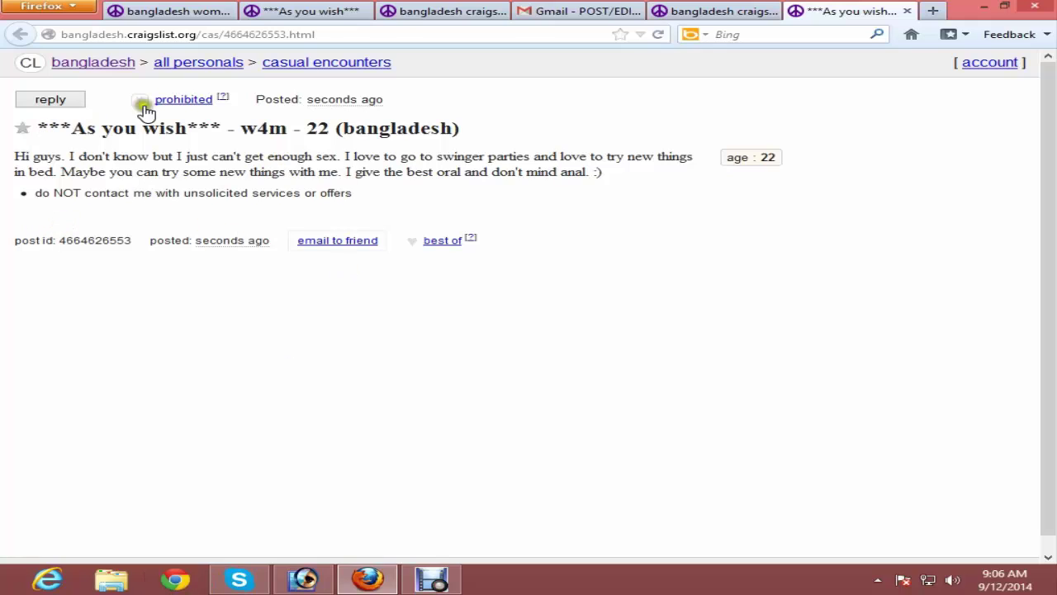
Select the live post's web address and its title words to check them
{"action": "left_click", "coordinate": [403, 35]}
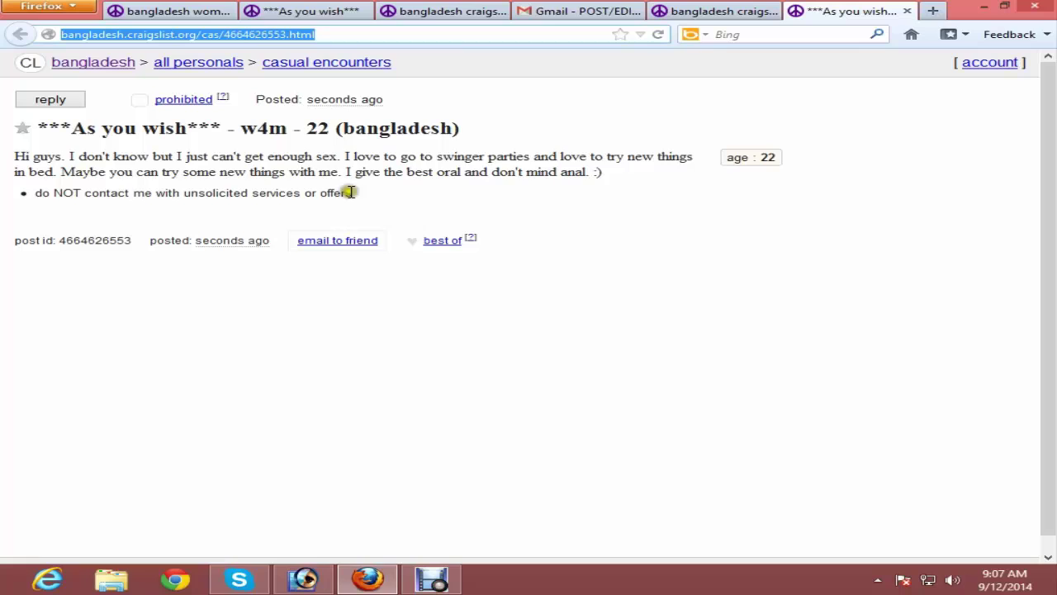
{"action": "mouse_move", "coordinate": [36, 127]}
{"action": "left_mouse_down"}
{"action": "mouse_move", "coordinate": [272, 144]}
{"action": "mouse_move", "coordinate": [196, 134]}
{"action": "mouse_move", "coordinate": [228, 130]}
{"action": "mouse_move", "coordinate": [49, 132]}
{"action": "left_mouse_up"}
{"action": "left_click", "coordinate": [224, 128]}
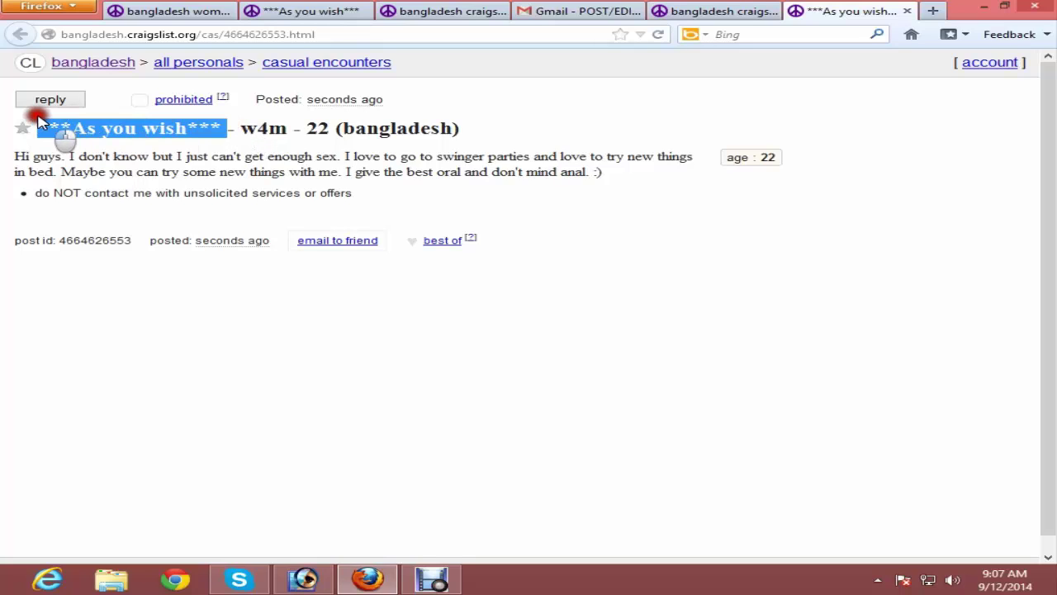
{"action": "left_click", "coordinate": [983, 6]}
{"action": "left_click", "coordinate": [822, 215]}
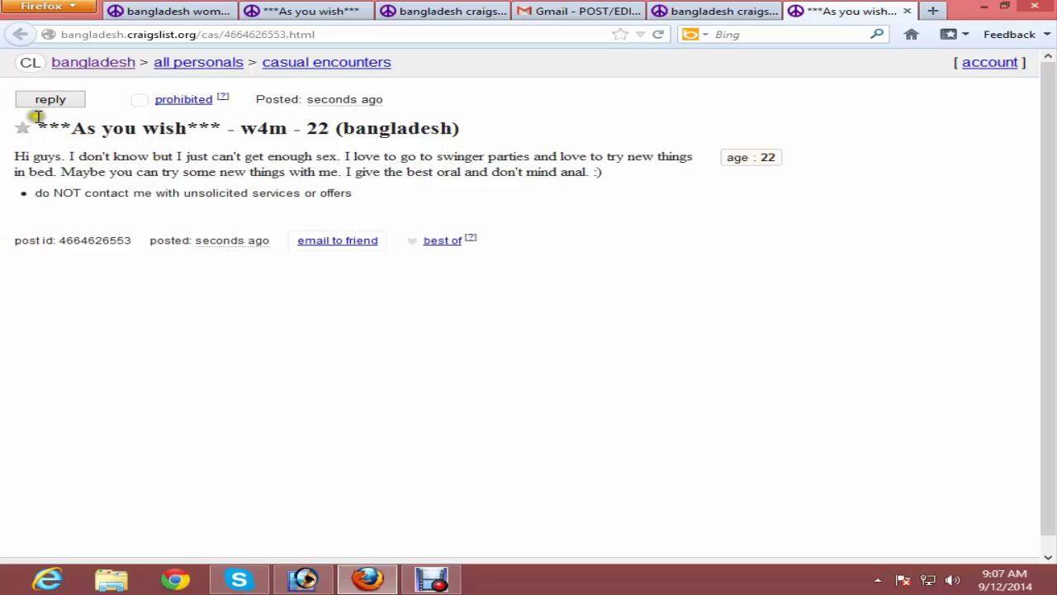
Highlight the post's full title and body text to review it, then minimize Firefox
{"action": "left_click_drag", "start_coordinate": [37, 116], "coordinate": [585, 156]}
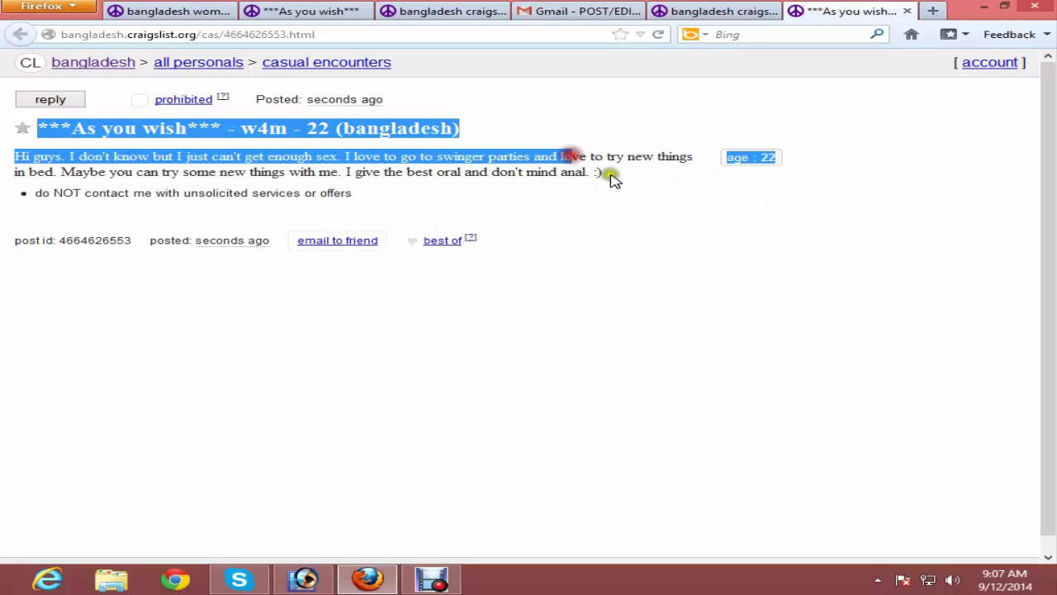
{"action": "left_click", "coordinate": [609, 177]}
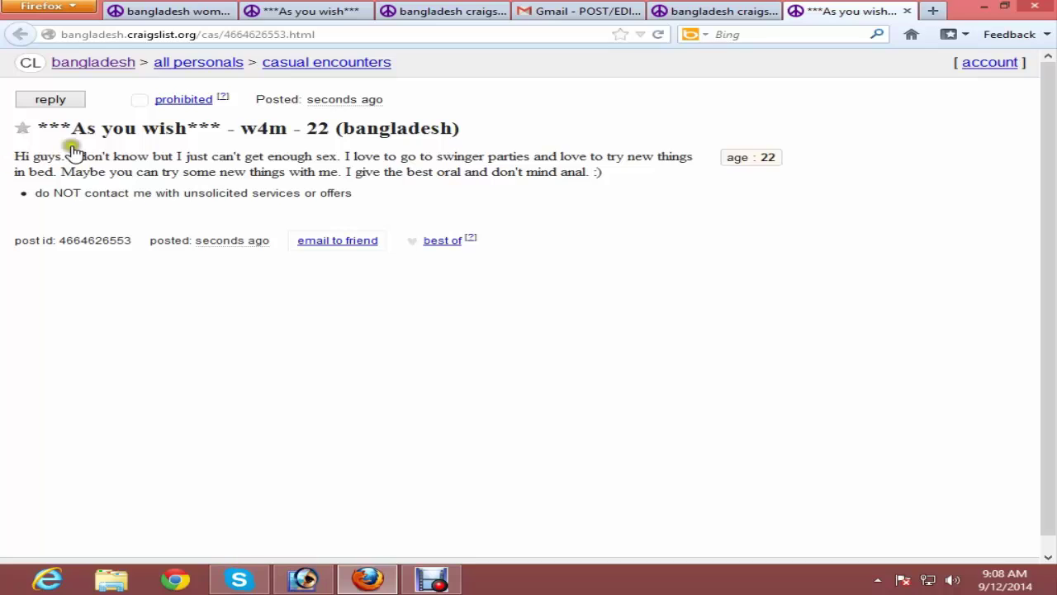
{"action": "left_click_drag", "start_coordinate": [40, 128], "coordinate": [625, 189]}
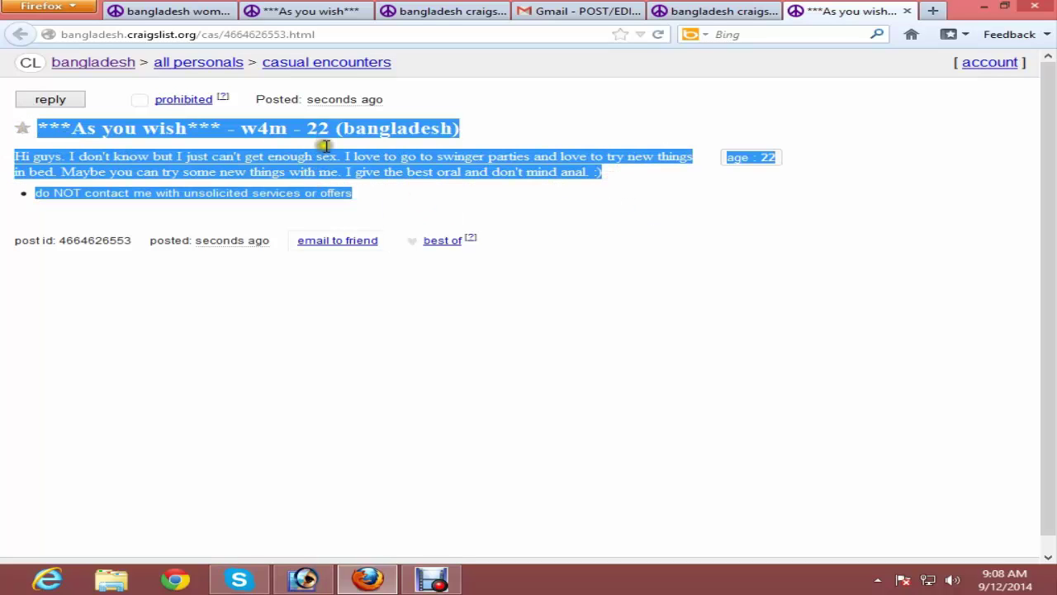
{"action": "left_click", "coordinate": [312, 175]}
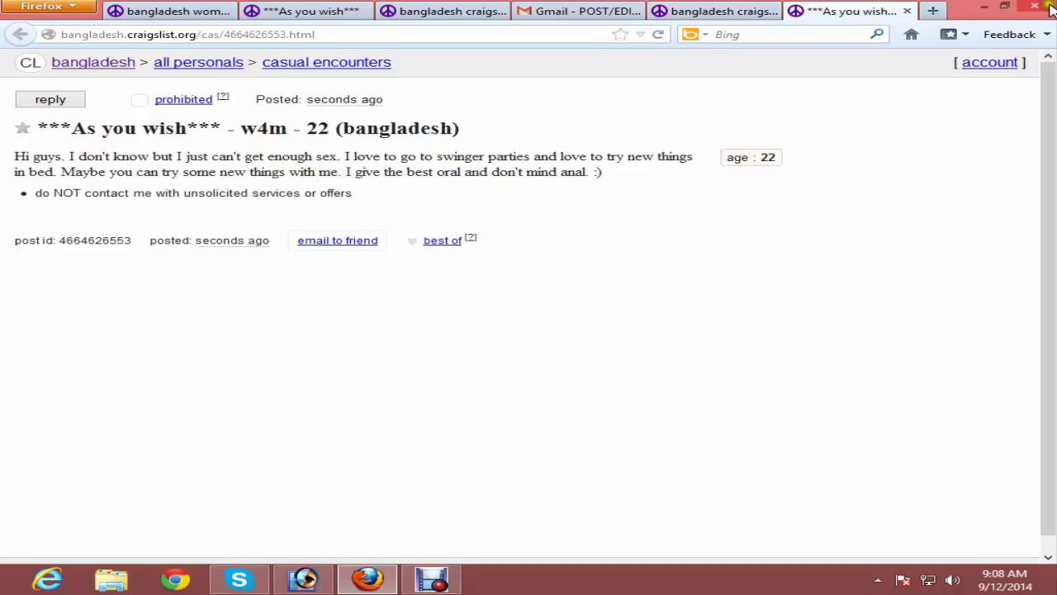
{"action": "left_click", "coordinate": [1055, 593]}
{"action": "left_click", "coordinate": [550, 116]}
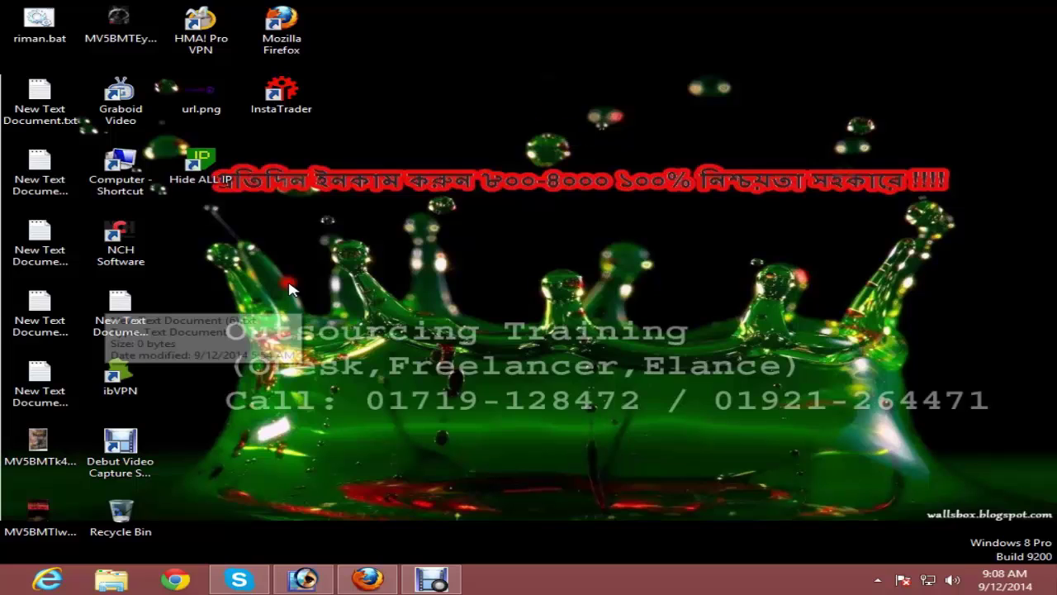
Open the desktop text files, close New Text Document (2).txt, and bring Firefox back
{"action": "key", "text": "Return"}
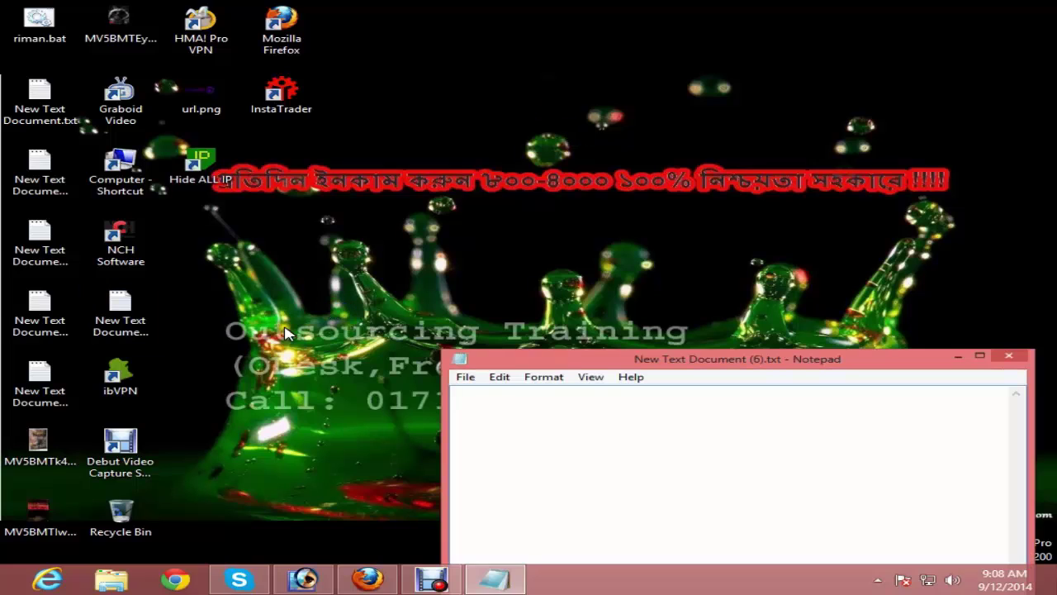
{"action": "double_click", "coordinate": [42, 384]}
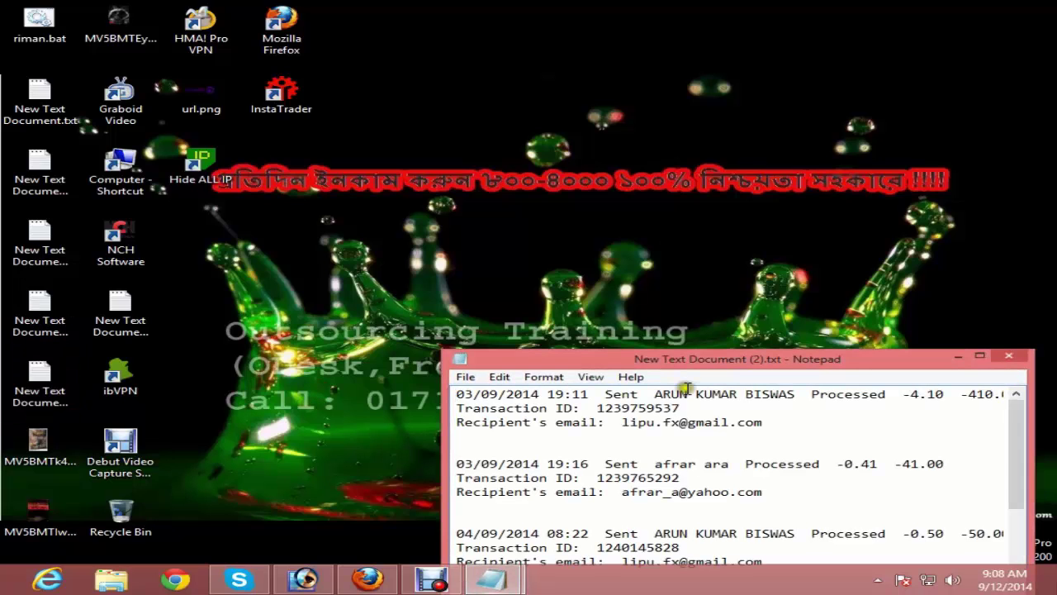
{"action": "left_click", "coordinate": [1008, 356]}
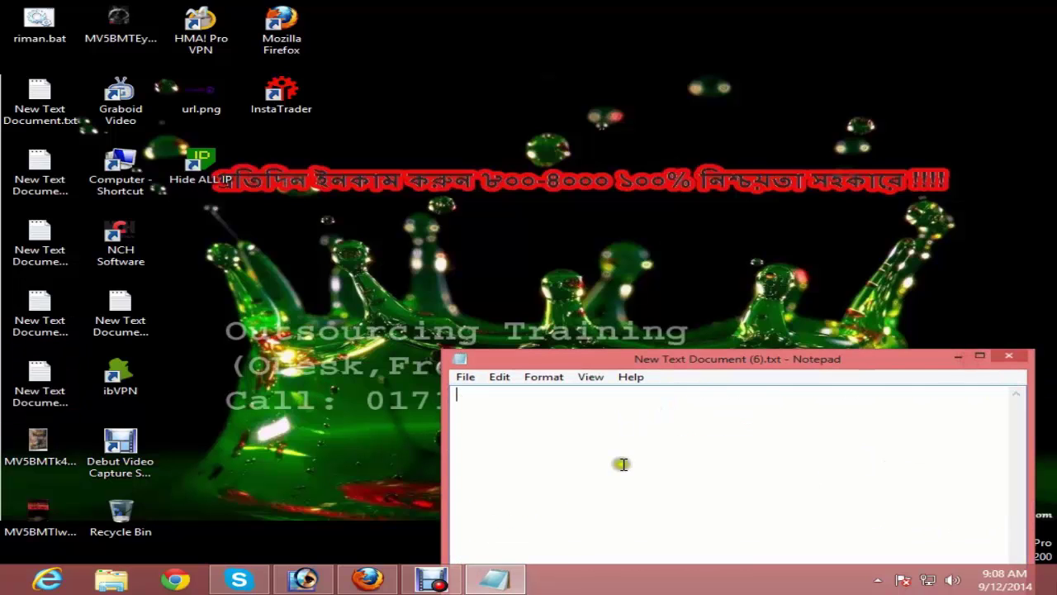
{"action": "left_click", "coordinate": [367, 578]}
Open the craigslist account signup page from the confirmation tab, then close that tab
{"action": "left_click", "coordinate": [444, 14]}
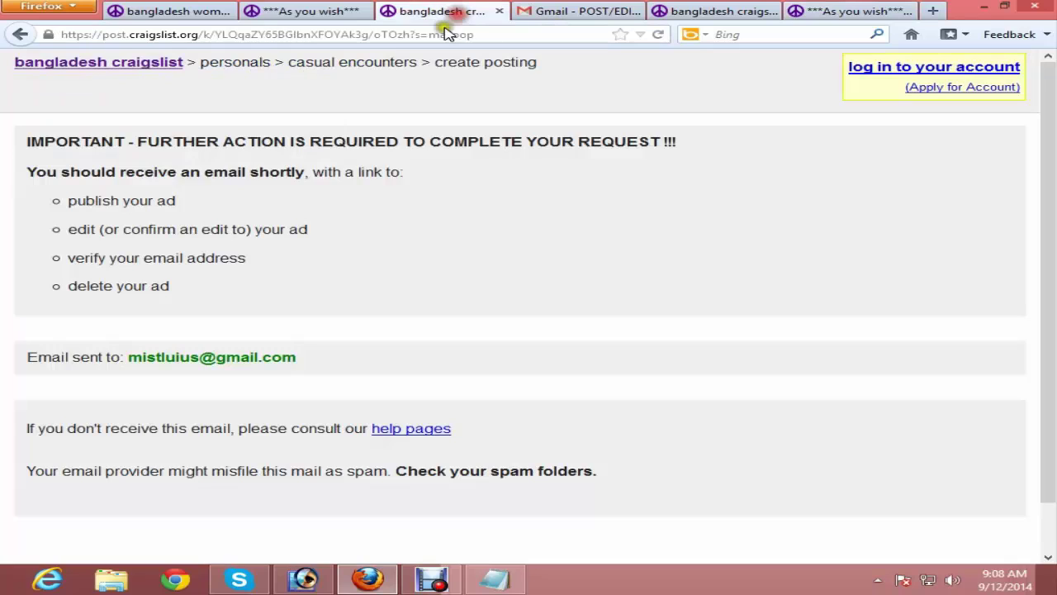
{"action": "left_click", "coordinate": [924, 92]}
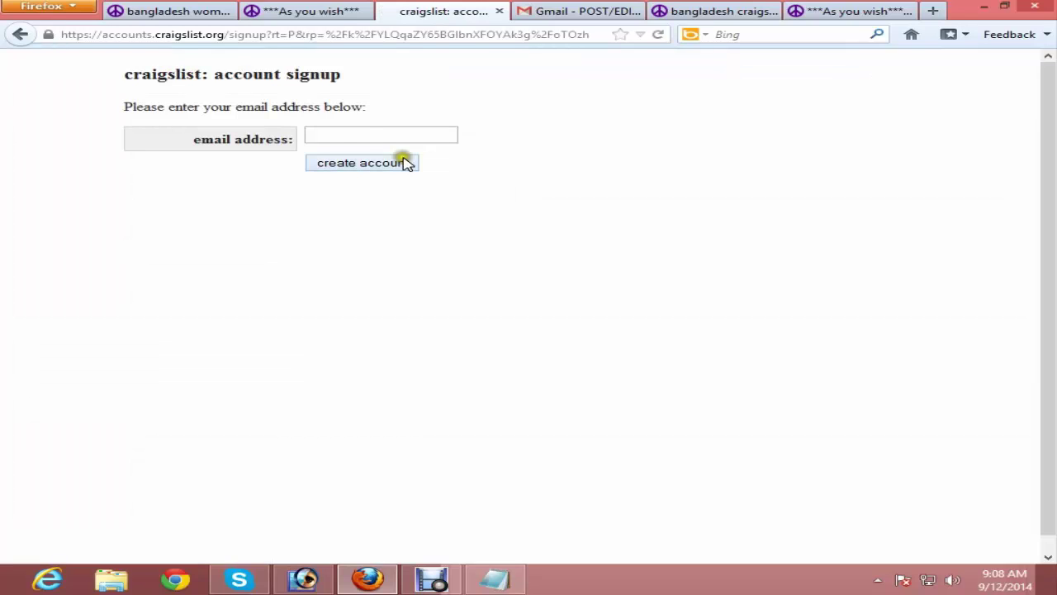
{"action": "left_click", "coordinate": [367, 135]}
{"action": "middle_click", "coordinate": [451, 12]}
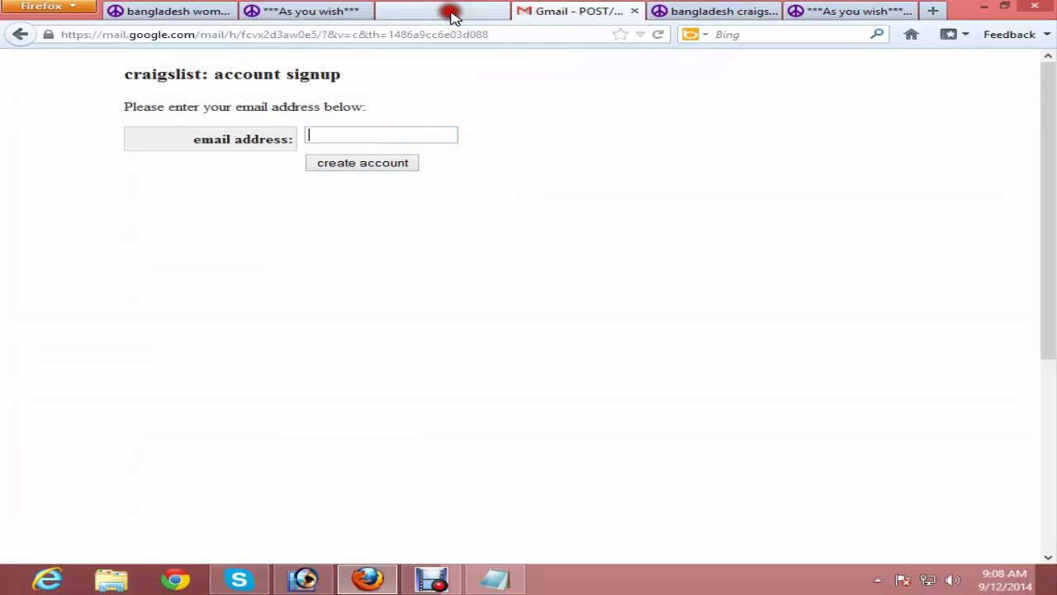
Open the craigslist account login page from the published post's account link in a new tab
{"action": "left_click", "coordinate": [306, 11]}
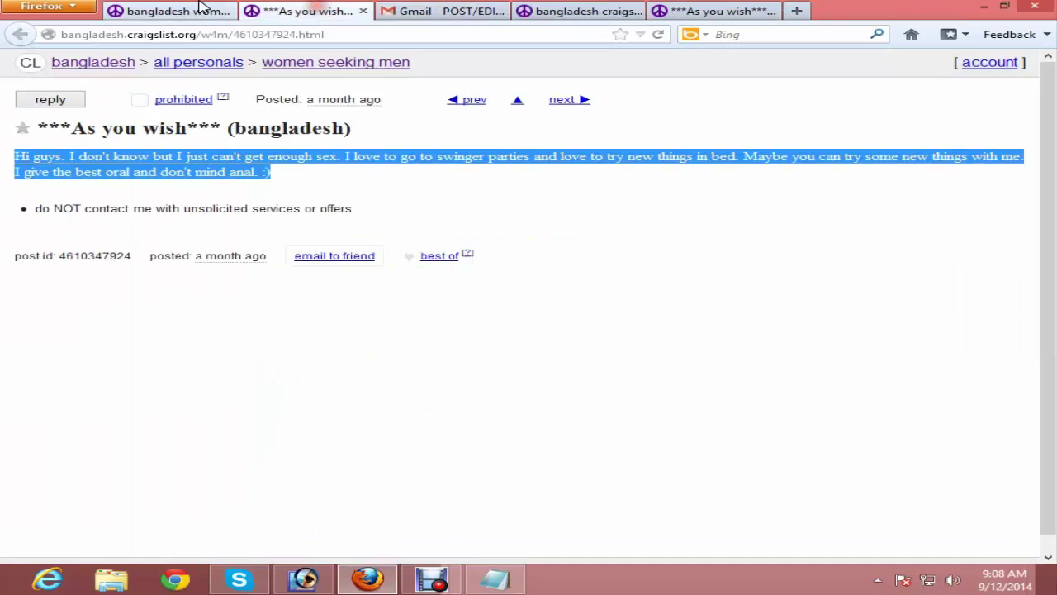
{"action": "left_click", "coordinate": [721, 9]}
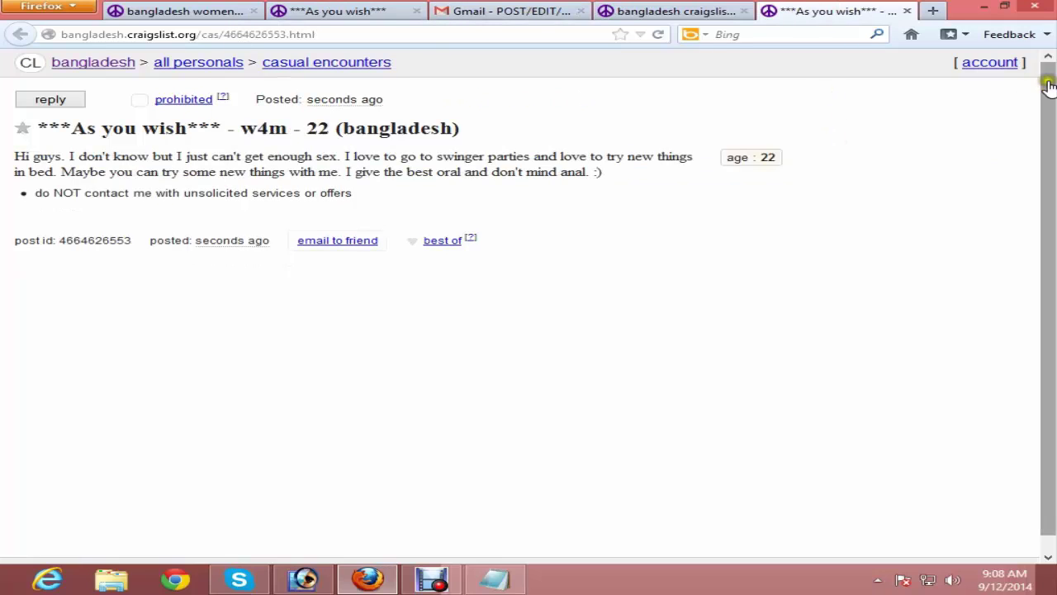
{"action": "right_click", "coordinate": [1003, 65]}
{"action": "left_click", "coordinate": [971, 74]}
{"action": "left_click", "coordinate": [821, 11]}
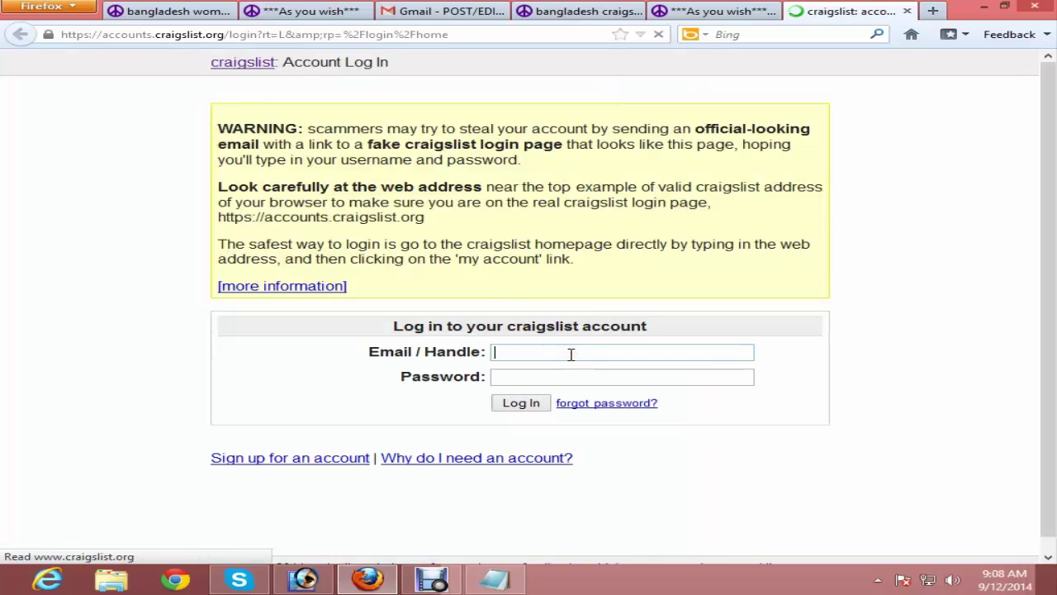
Enter the account's email address and password and attempt to log in
{"action": "left_click", "coordinate": [570, 353]}
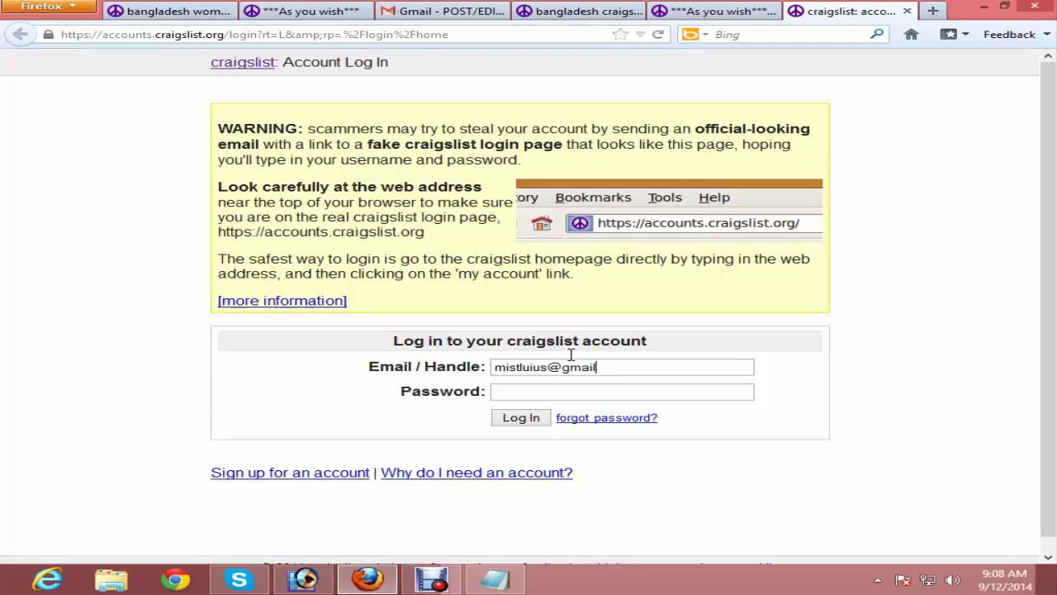
{"action": "key", "text": "Tab"}
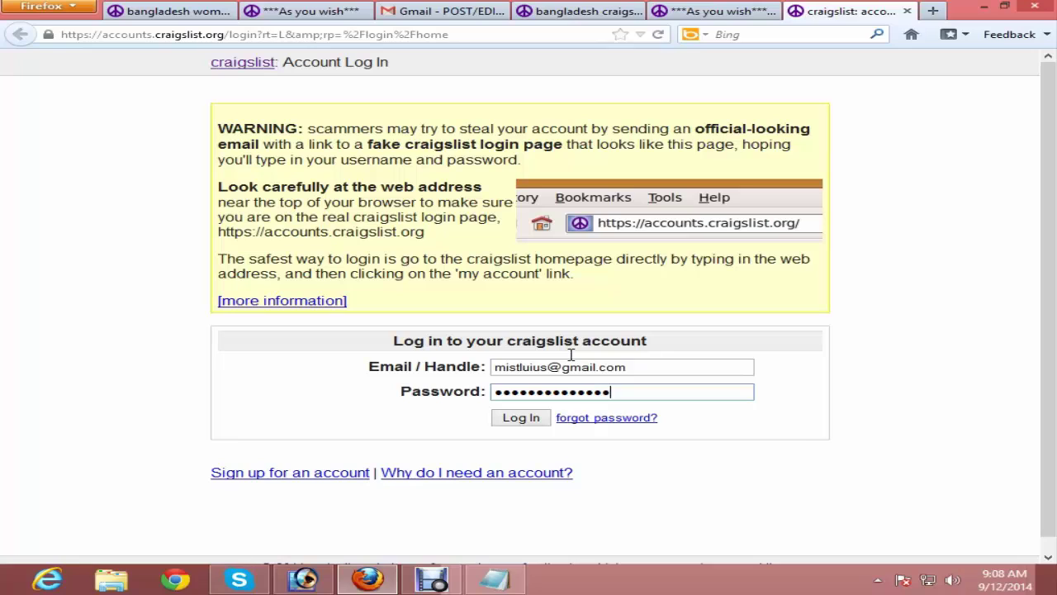
{"action": "key", "text": "Return"}
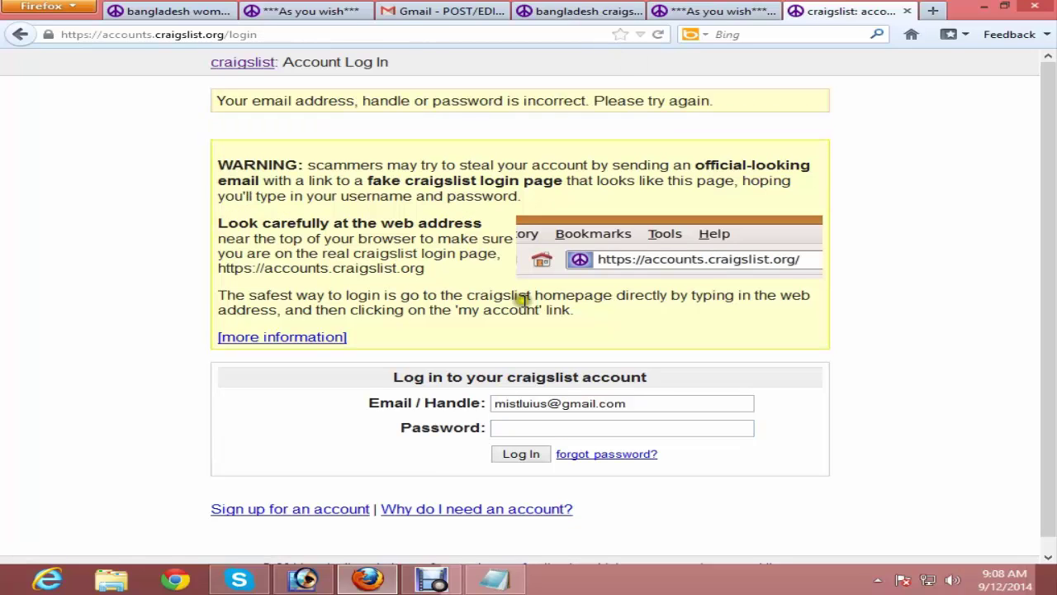
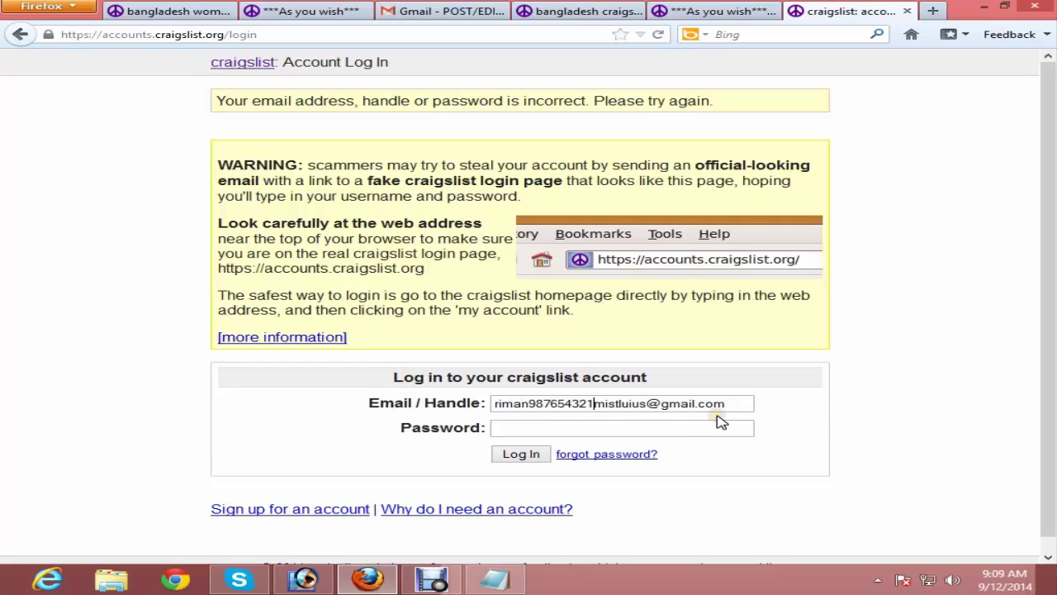
{"action": "key", "text": "Return"}
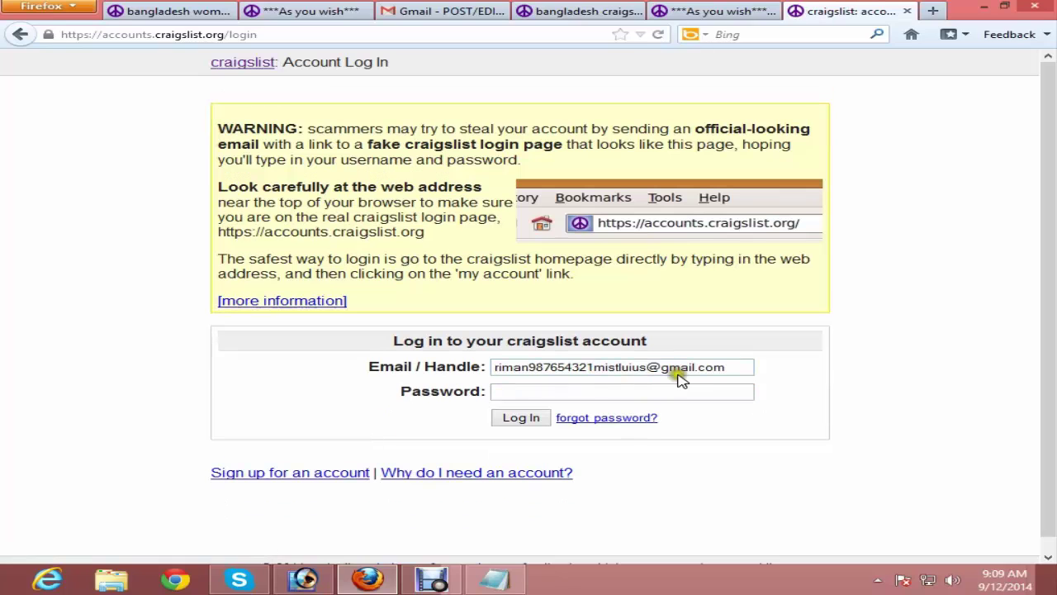
Remove the stray prefix from the Email / Handle field and log in successfully
{"action": "left_click_drag", "start_coordinate": [585, 367], "coordinate": [496, 366]}
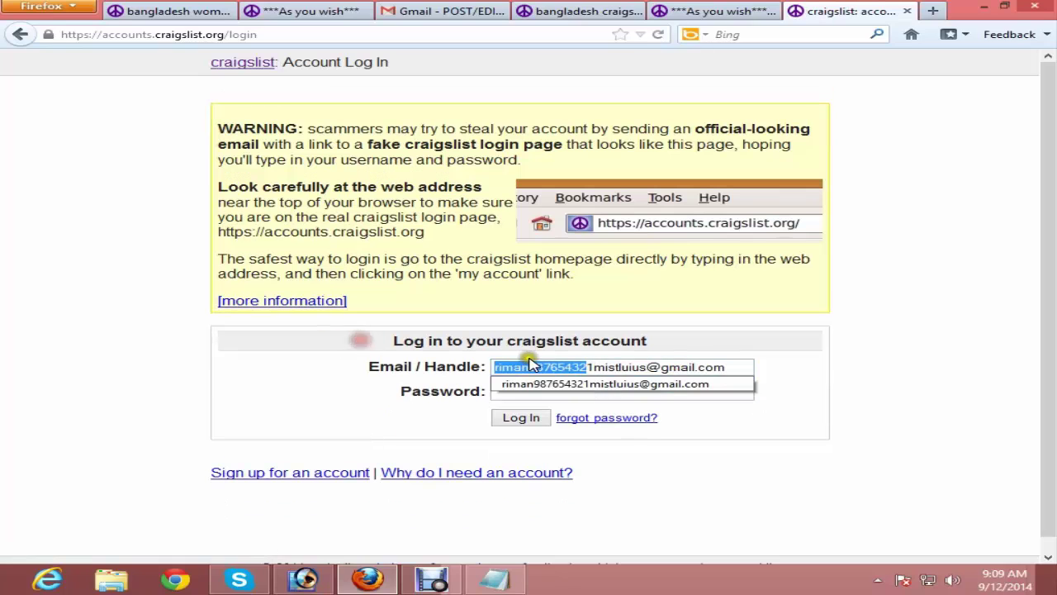
{"action": "key", "text": "BackSpace"}
{"action": "left_click", "coordinate": [623, 368]}
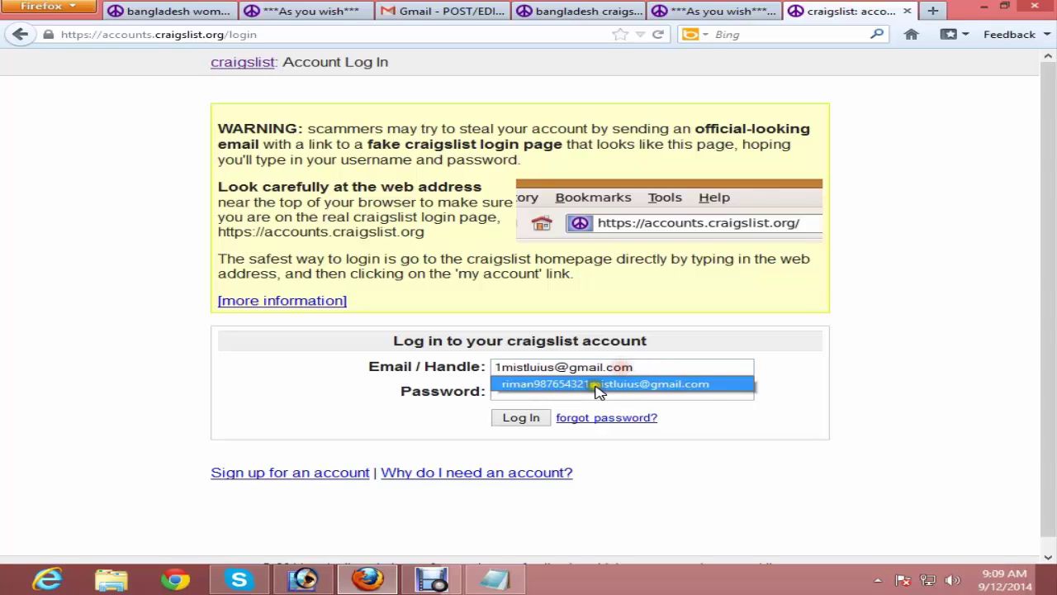
{"action": "left_click_drag", "start_coordinate": [631, 368], "coordinate": [405, 351]}
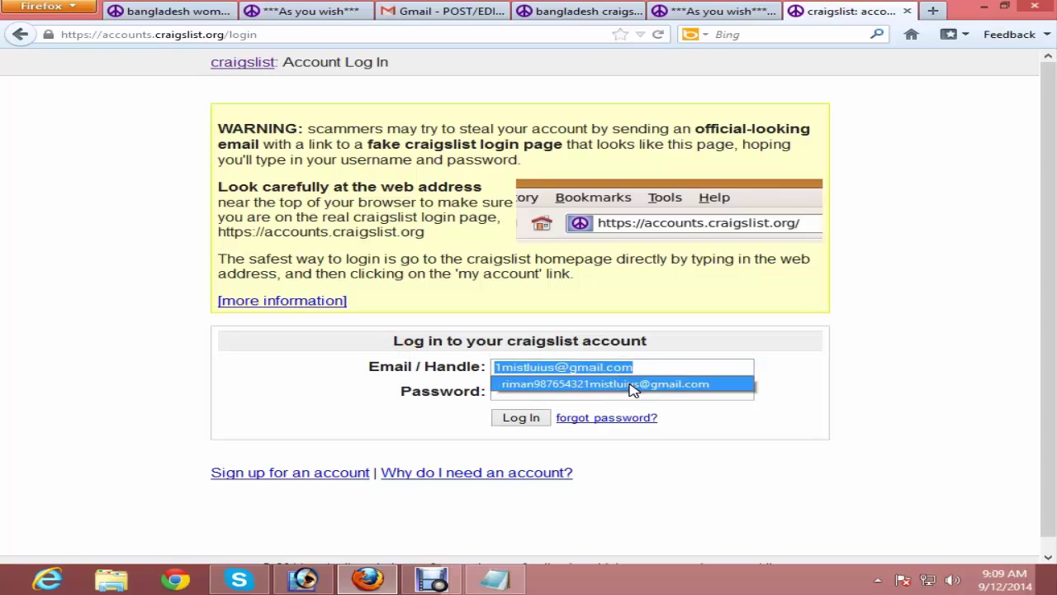
{"action": "key", "text": "ctrl+z"}
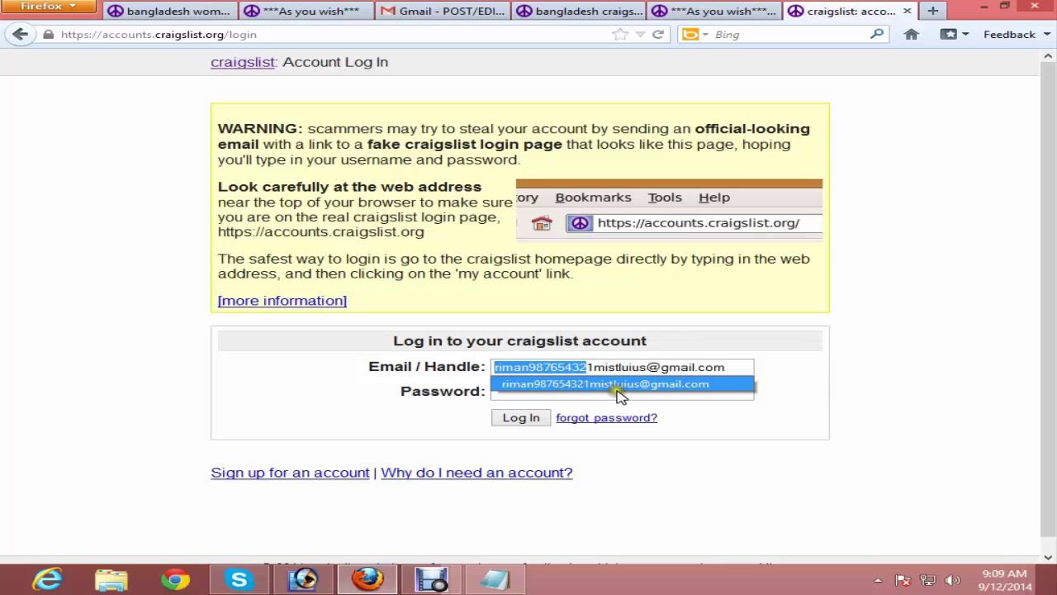
{"action": "key", "text": "Escape"}
{"action": "key", "text": "BackSpace"}
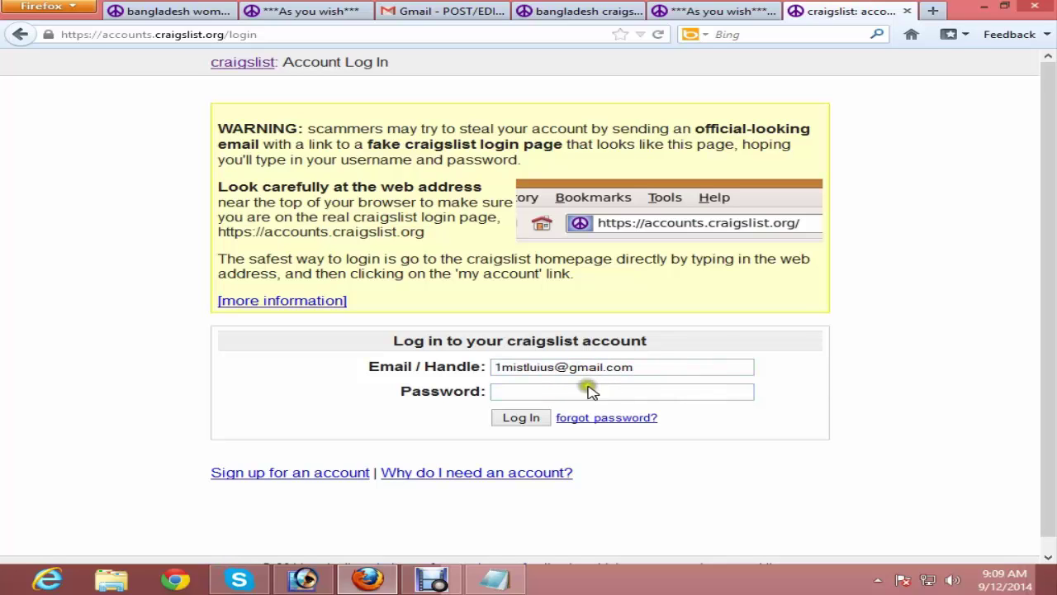
{"action": "left_click", "coordinate": [493, 368]}
{"action": "key", "text": "Delete"}
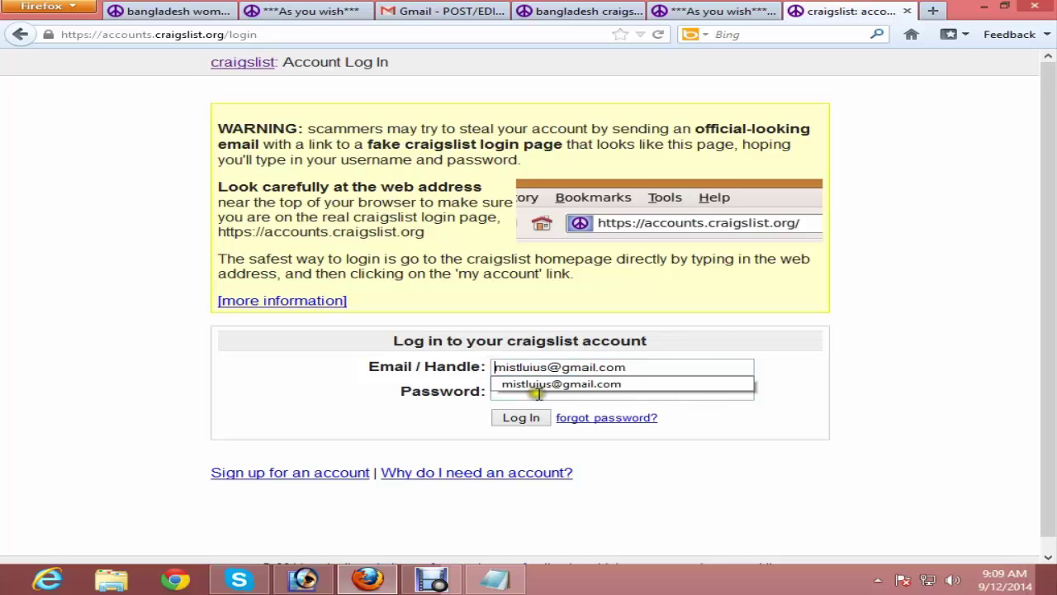
{"action": "key", "text": "Escape"}
{"action": "left_click", "coordinate": [582, 388]}
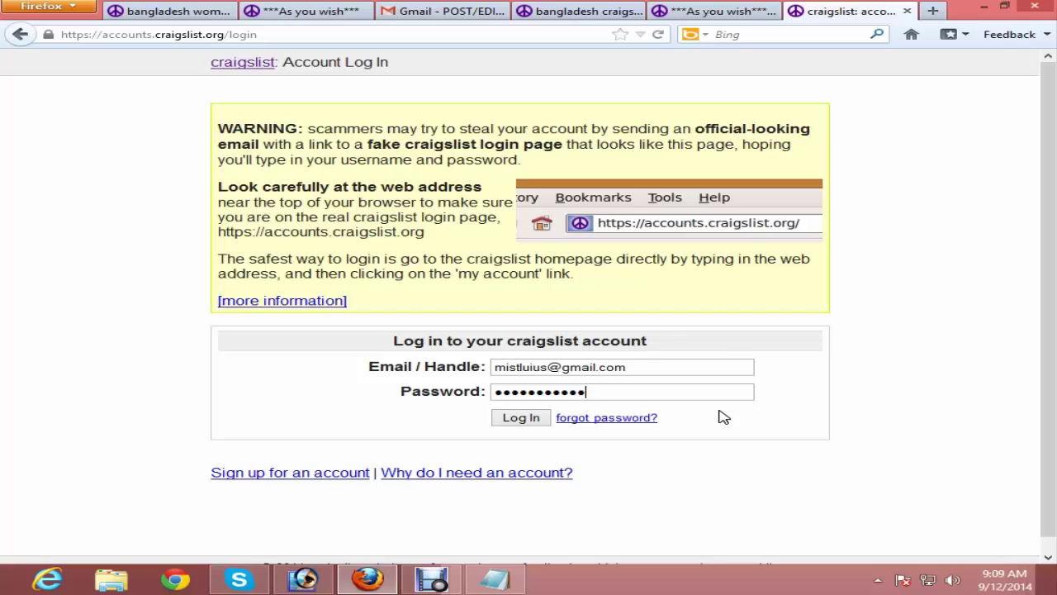
{"action": "left_click", "coordinate": [523, 418]}
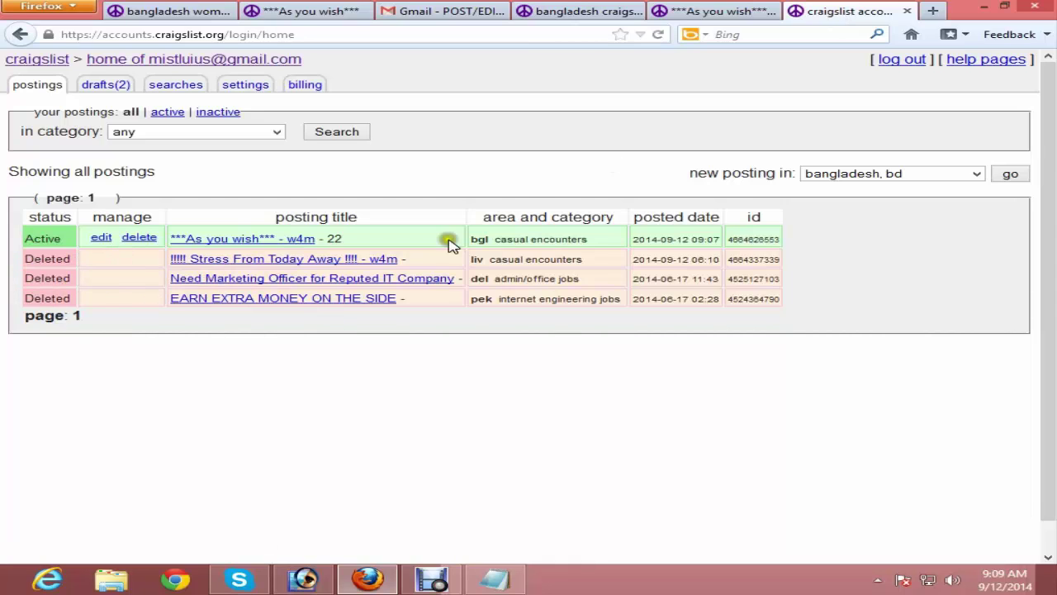
Open the deleted Stress From Today Away ad in a new tab, check its flagged-for-removal notice, and close it
{"action": "right_click", "coordinate": [216, 259]}
{"action": "left_click", "coordinate": [272, 266]}
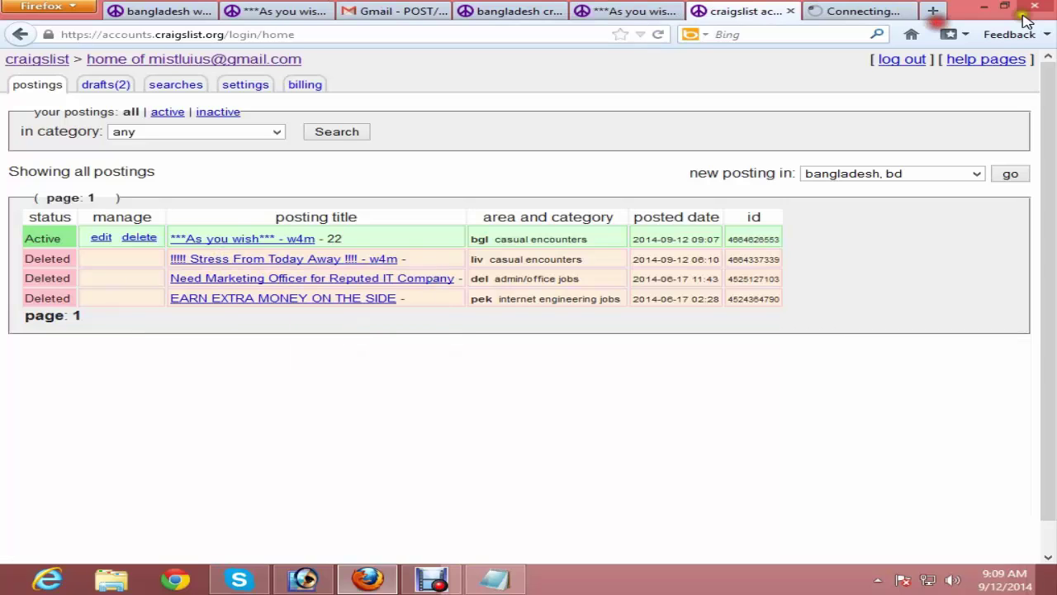
{"action": "left_click", "coordinate": [875, 13]}
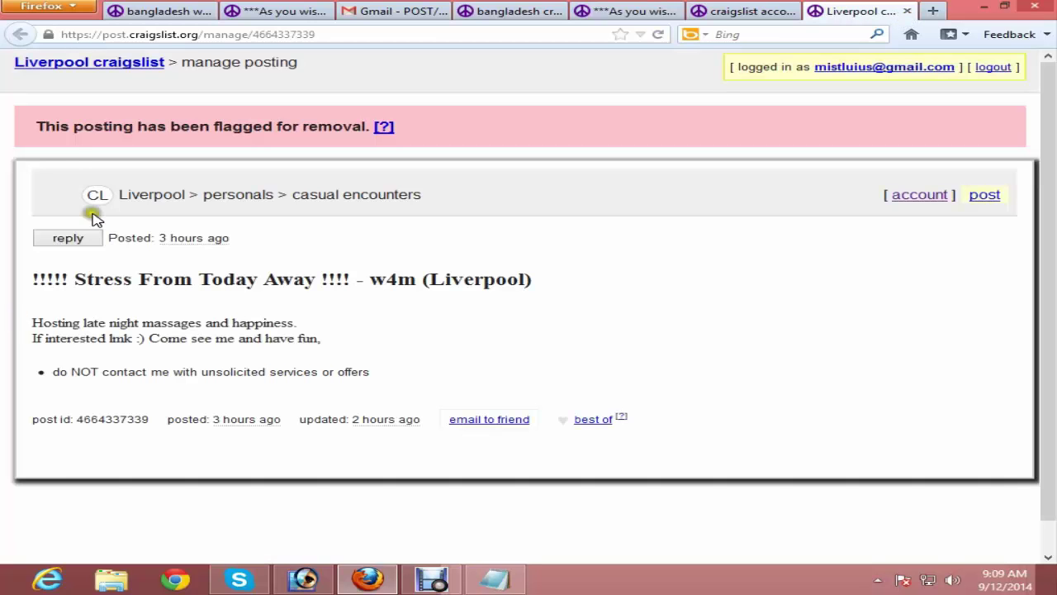
{"action": "left_click_drag", "start_coordinate": [34, 126], "coordinate": [407, 131]}
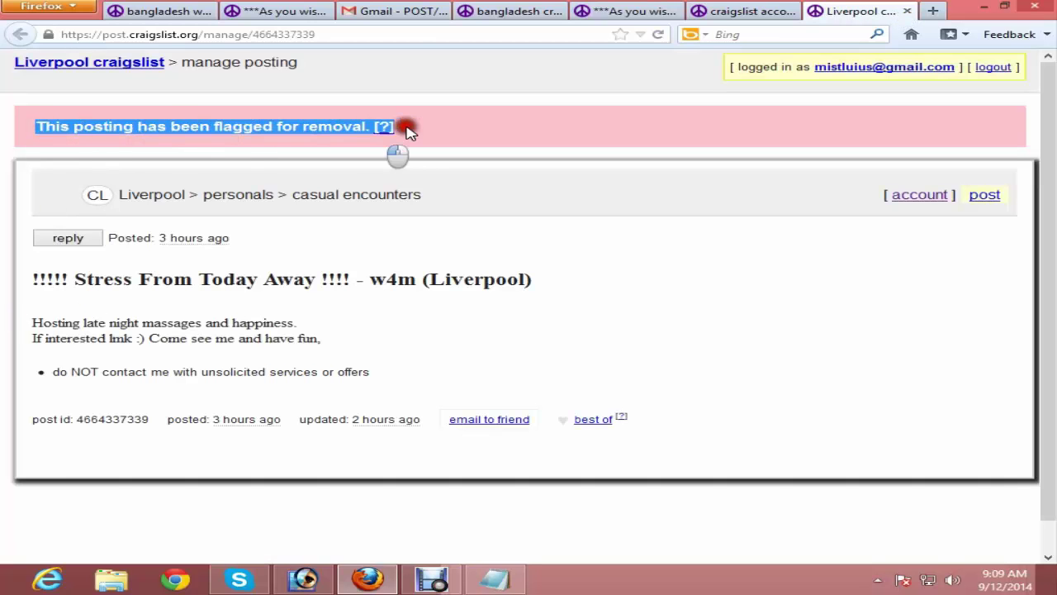
{"action": "left_click", "coordinate": [302, 140]}
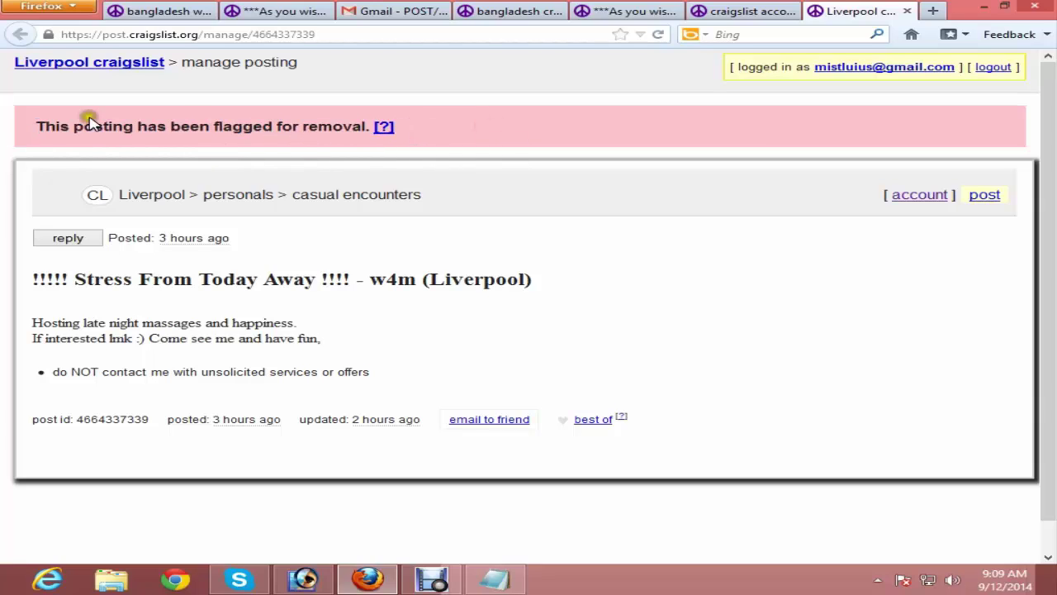
{"action": "left_click_drag", "start_coordinate": [40, 128], "coordinate": [421, 132]}
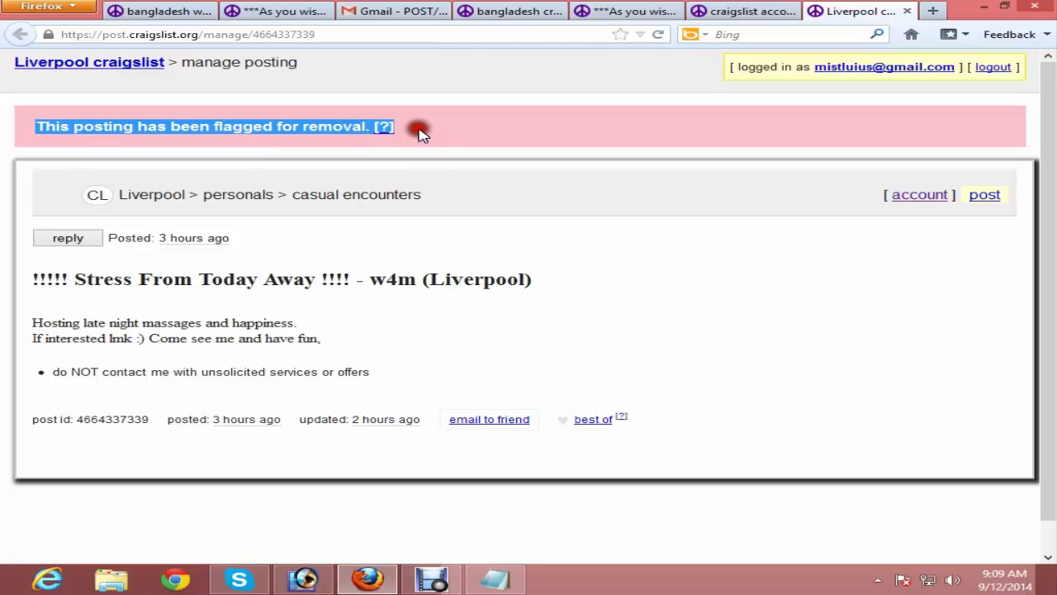
{"action": "left_click", "coordinate": [636, 122]}
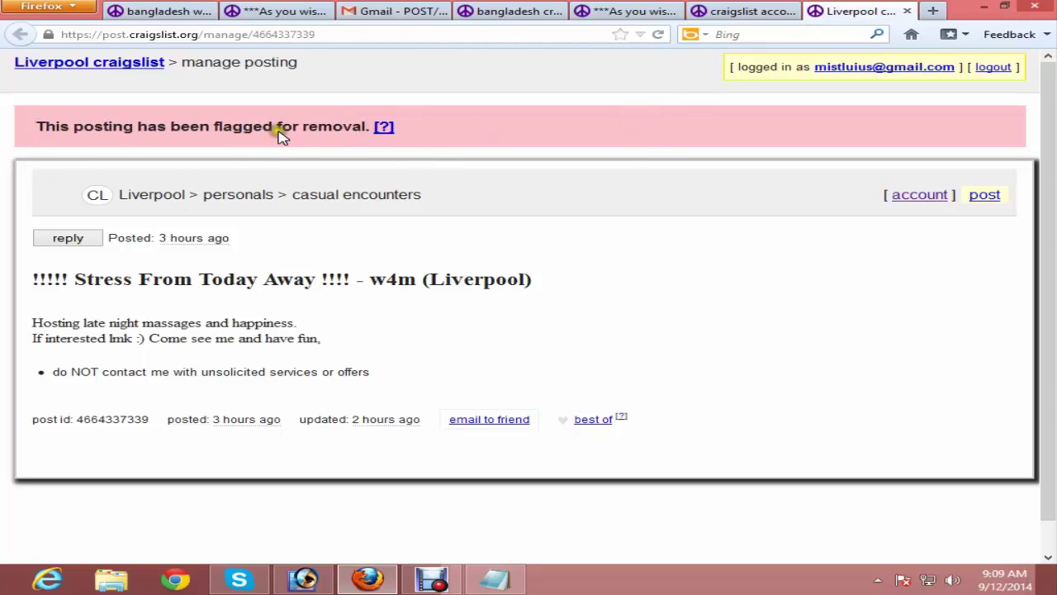
{"action": "left_click", "coordinate": [906, 13]}
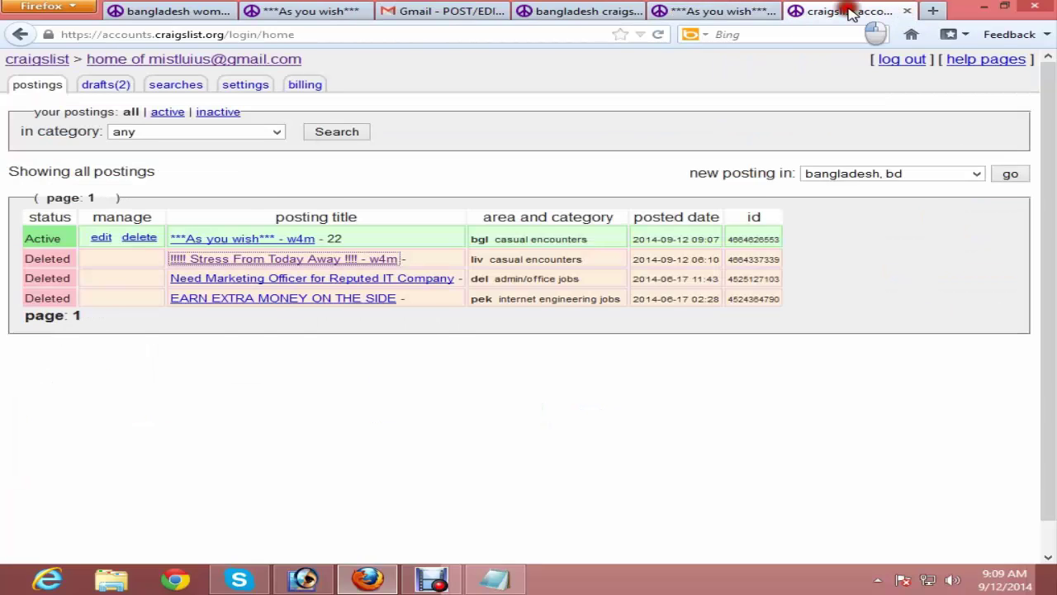
Review the live As you wish ad's text, glancing at the Photoshop 'What is Lead' title card
{"action": "left_click", "coordinate": [710, 11]}
{"action": "left_click", "coordinate": [446, 239]}
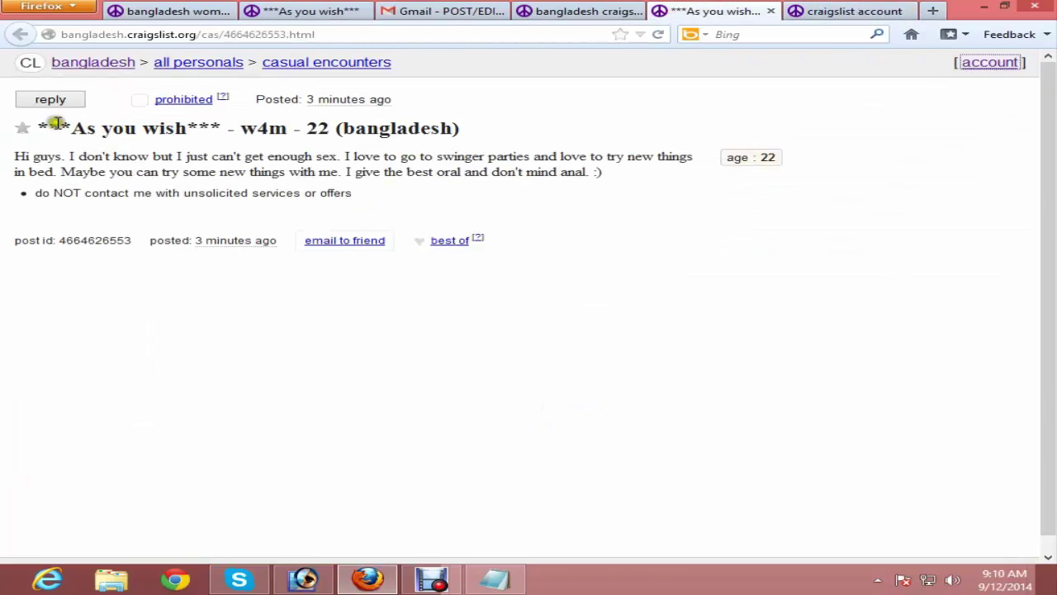
{"action": "left_click_drag", "start_coordinate": [41, 129], "coordinate": [608, 167]}
{"action": "left_click", "coordinate": [633, 220]}
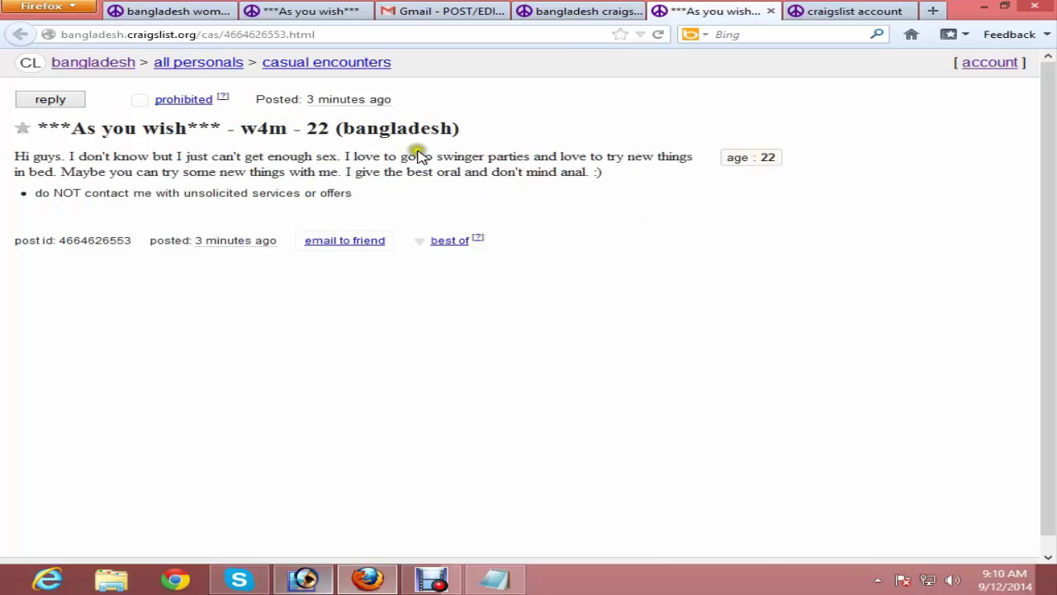
{"action": "left_click", "coordinate": [297, 578]}
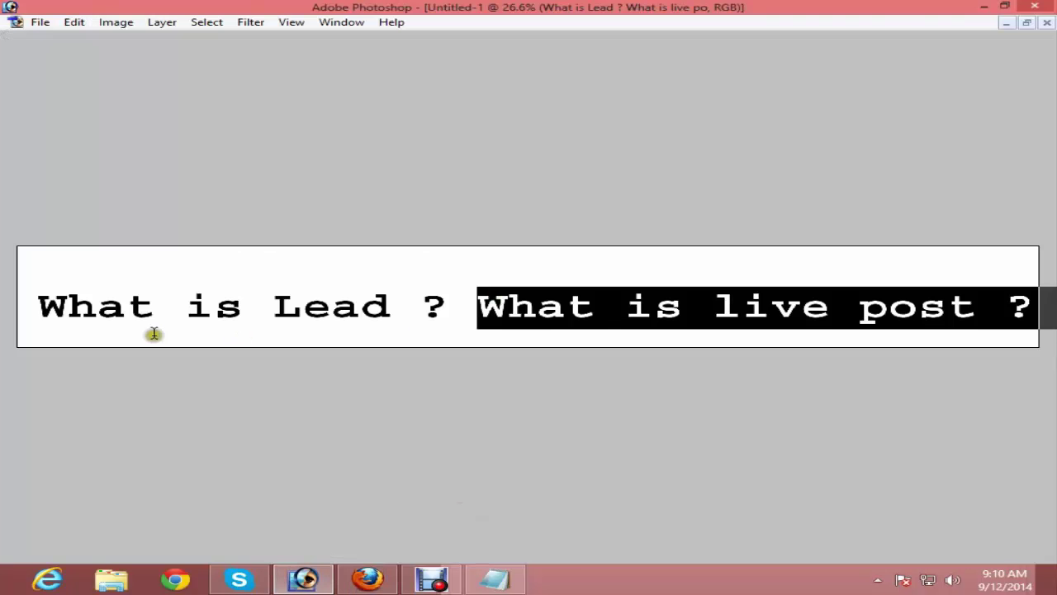
{"action": "left_click_drag", "start_coordinate": [43, 308], "coordinate": [381, 339]}
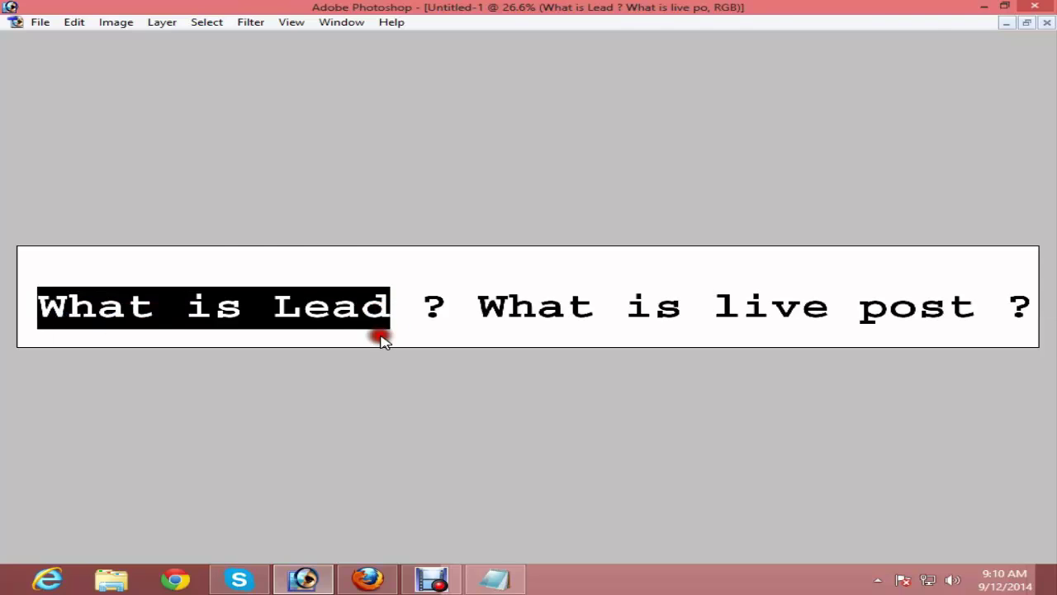
{"action": "left_click", "coordinate": [303, 578]}
Highlight the As you wish title and body, view its reply contact options, and choose the Gmail reply link
{"action": "left_click", "coordinate": [221, 127]}
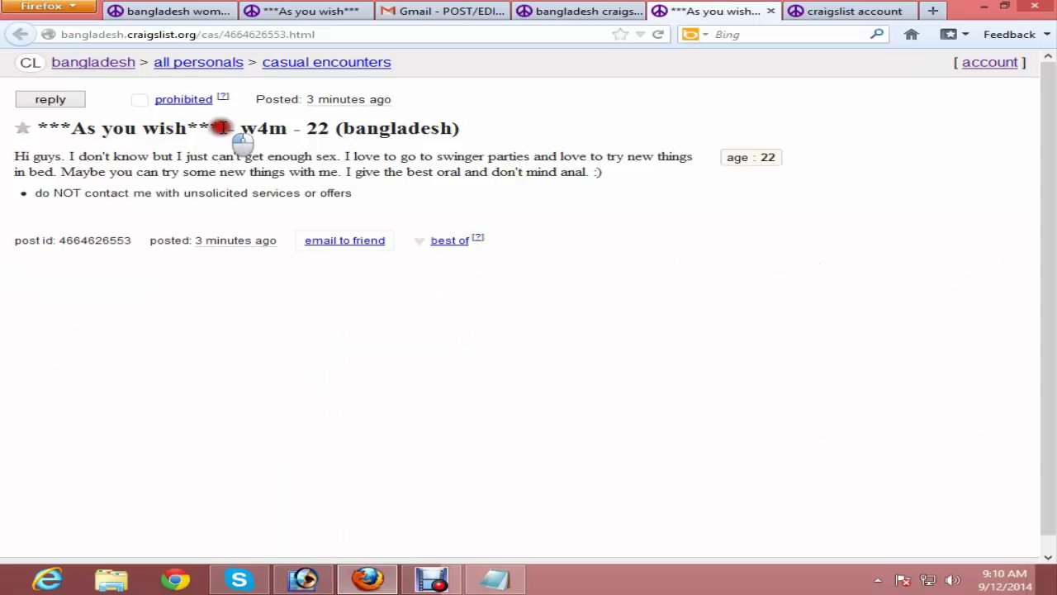
{"action": "left_click_drag", "start_coordinate": [221, 127], "coordinate": [36, 130]}
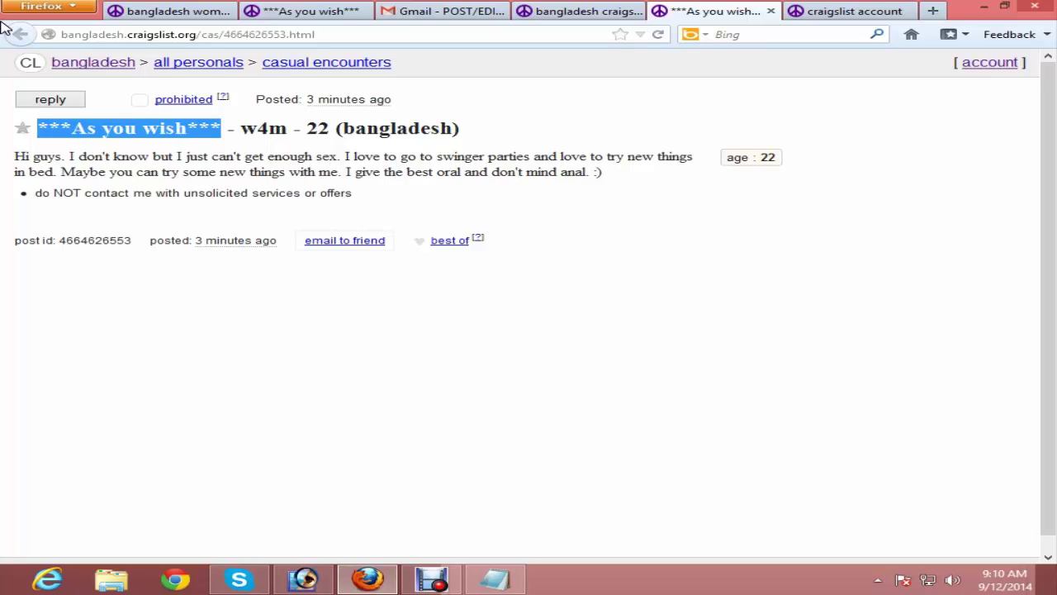
{"action": "left_click", "coordinate": [63, 107]}
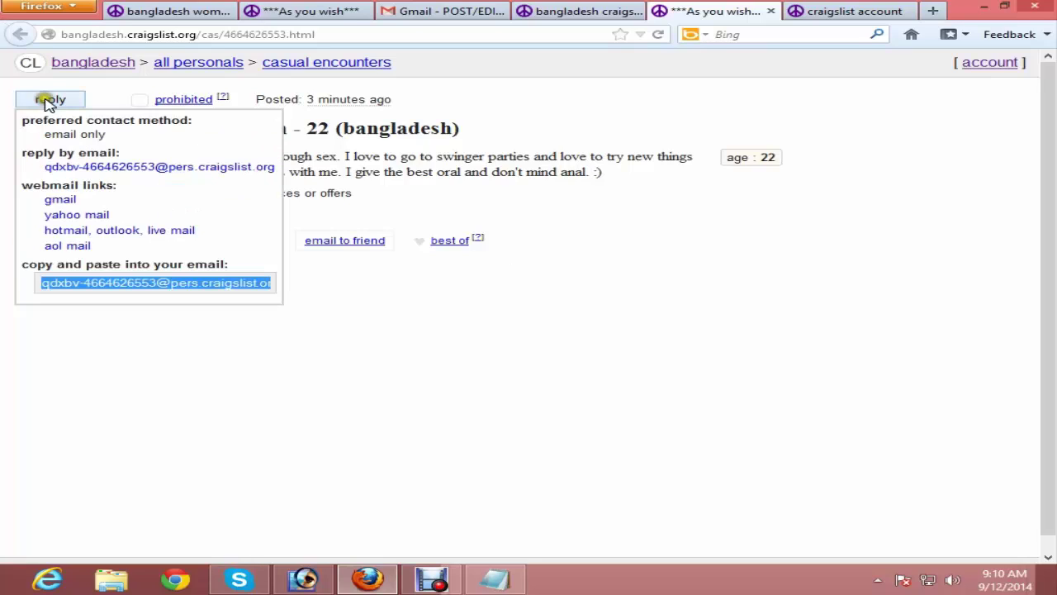
{"action": "left_click", "coordinate": [298, 147]}
{"action": "left_click_drag", "start_coordinate": [79, 126], "coordinate": [188, 132]}
{"action": "left_click_drag", "start_coordinate": [12, 154], "coordinate": [668, 183]}
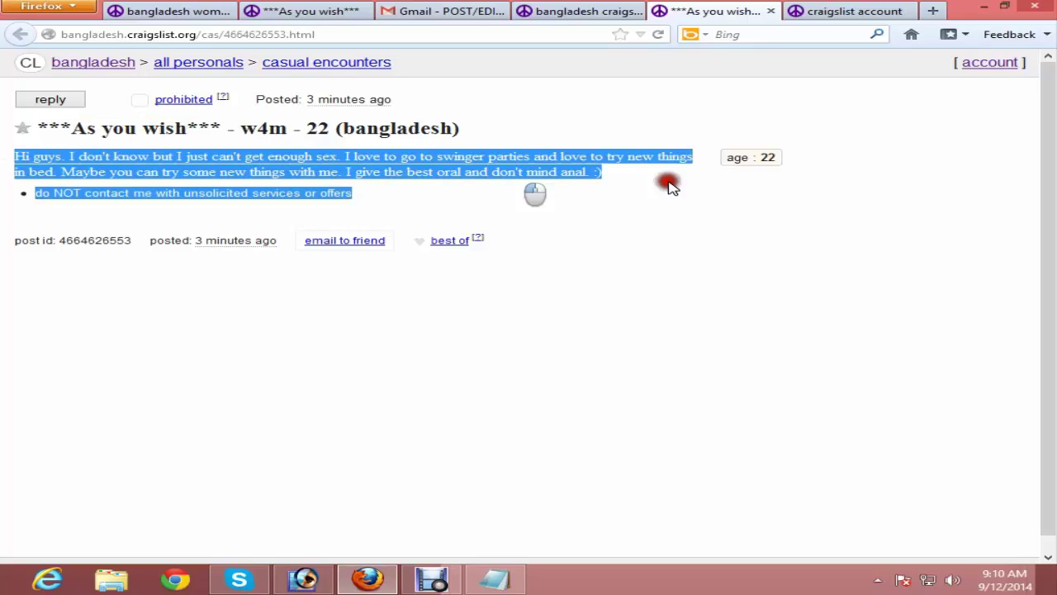
{"action": "left_click", "coordinate": [39, 100]}
{"action": "left_click", "coordinate": [60, 200]}
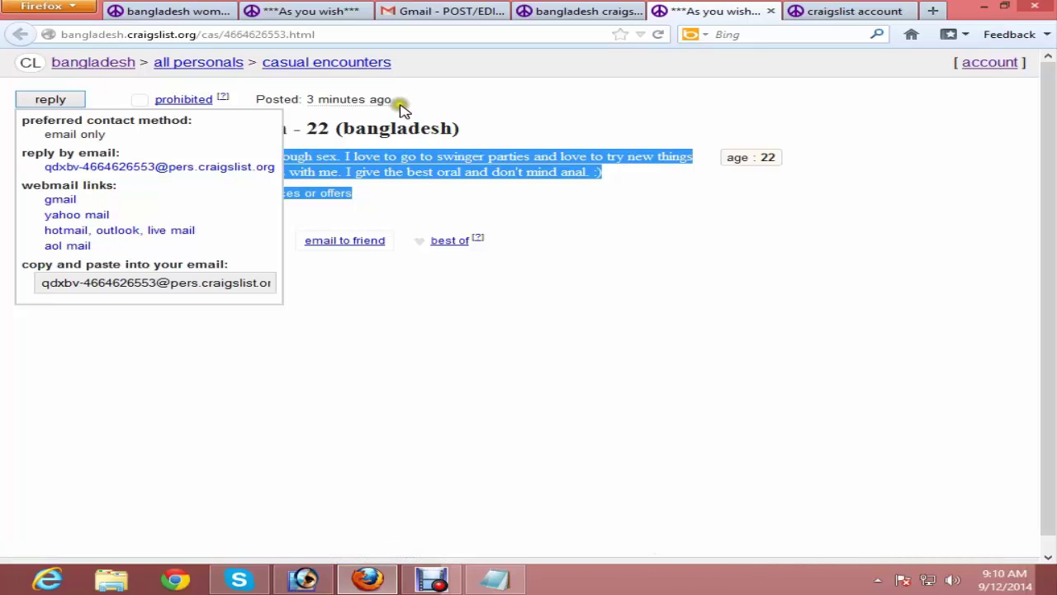
{"action": "left_click", "coordinate": [446, 10]}
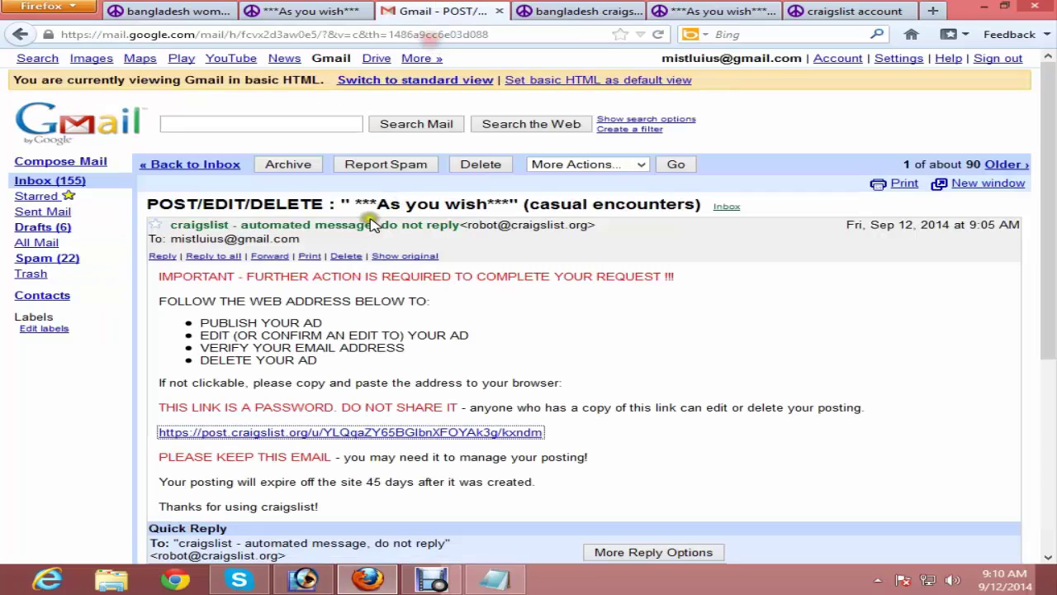
Return to the Gmail inbox, then switch back to the craigslist account postings tab
{"action": "left_click", "coordinate": [75, 181]}
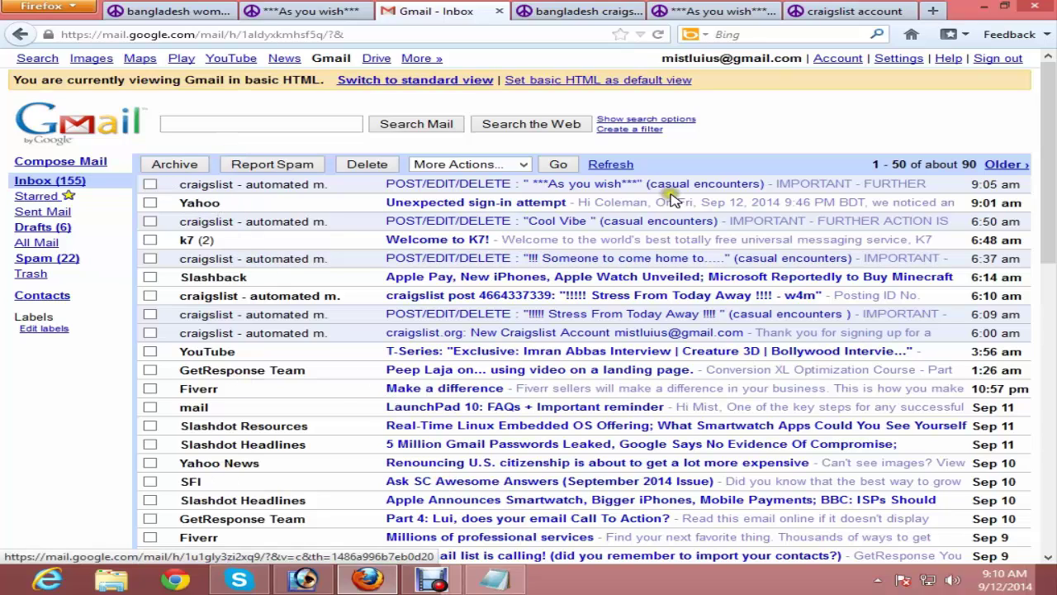
{"action": "left_click", "coordinate": [719, 11]}
{"action": "left_click", "coordinate": [855, 11]}
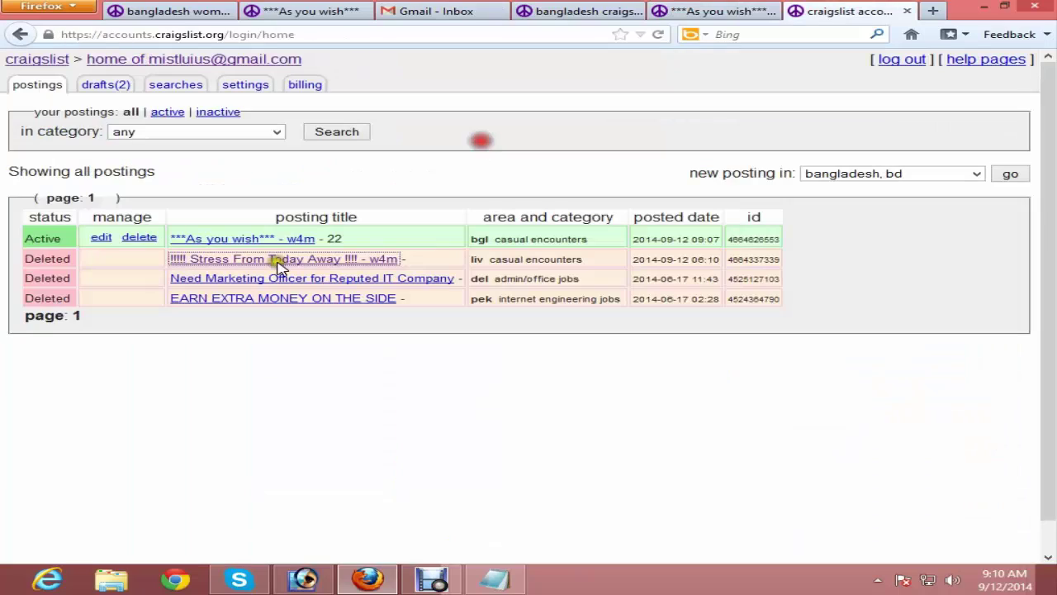
Highlight the live As you wish ad's text, check its reply panel, and minimize Firefox
{"action": "left_click", "coordinate": [731, 8]}
{"action": "left_click", "coordinate": [603, 405]}
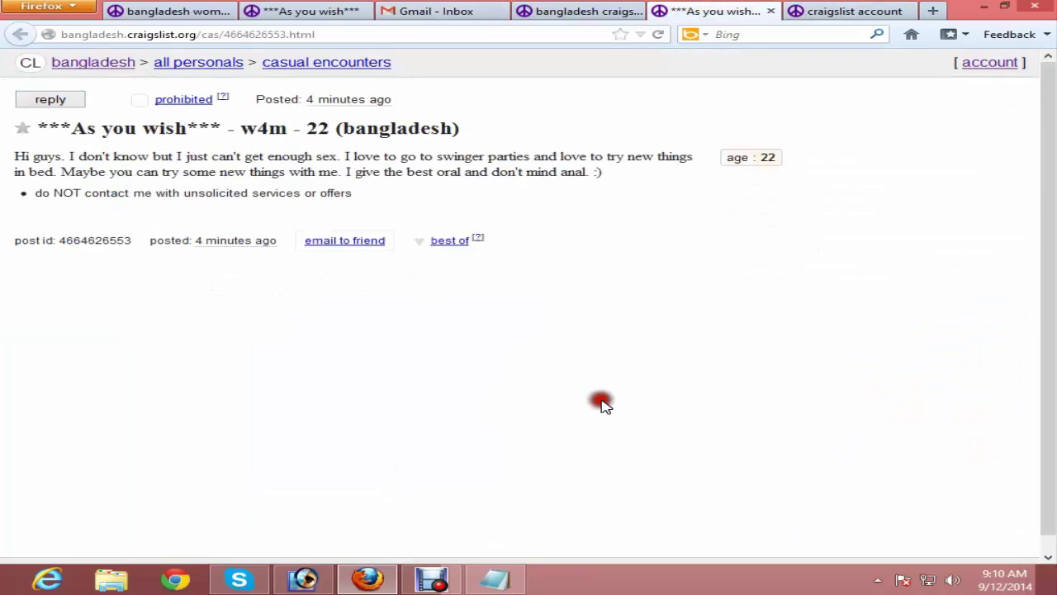
{"action": "left_click_drag", "start_coordinate": [39, 123], "coordinate": [516, 172]}
{"action": "left_click", "coordinate": [45, 101]}
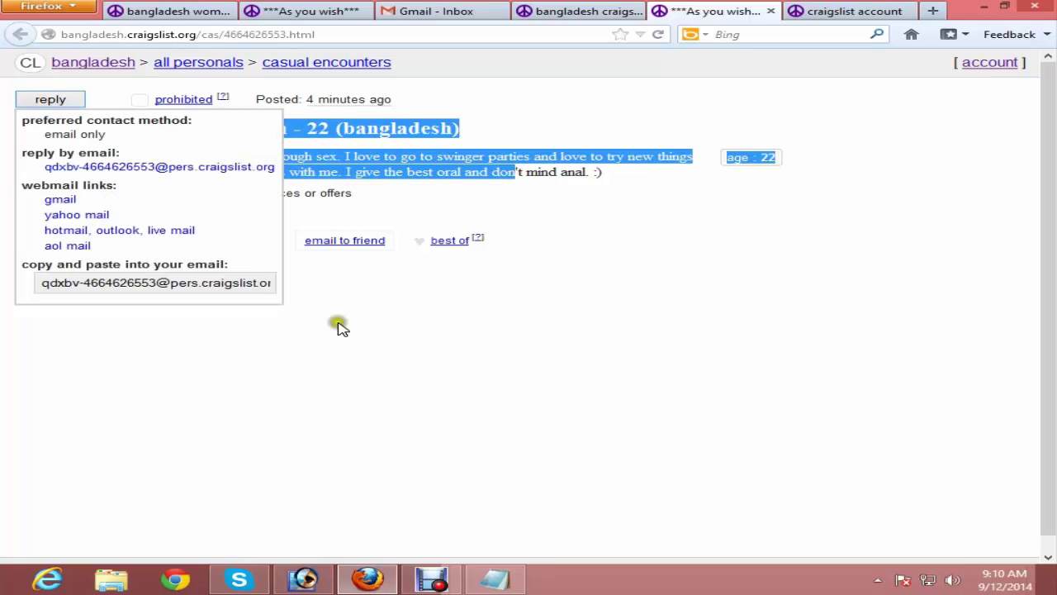
{"action": "left_click", "coordinate": [302, 412]}
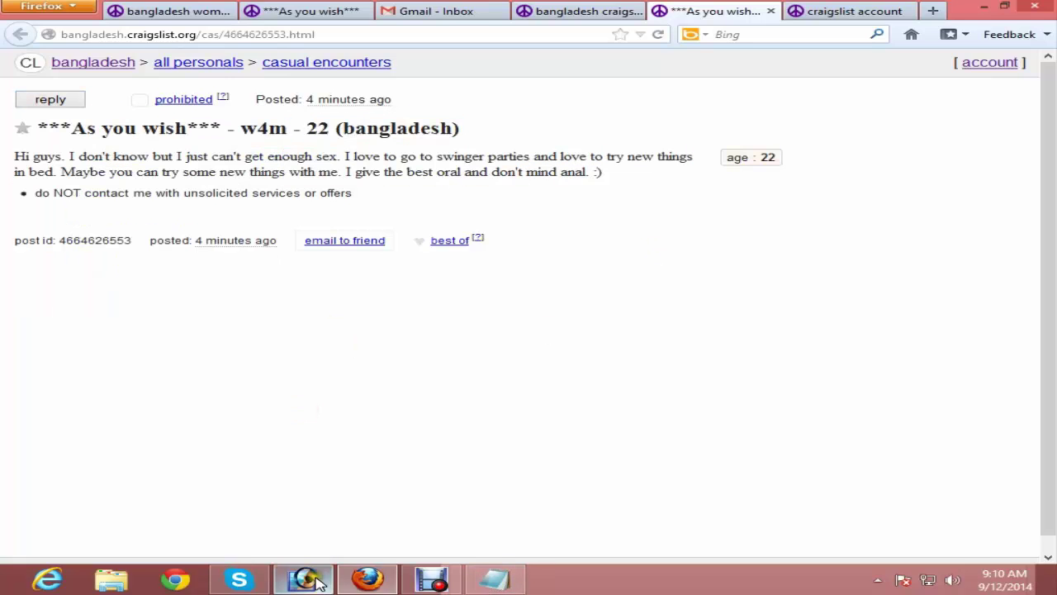
{"action": "left_click", "coordinate": [983, 7]}
{"action": "left_click", "coordinate": [672, 472]}
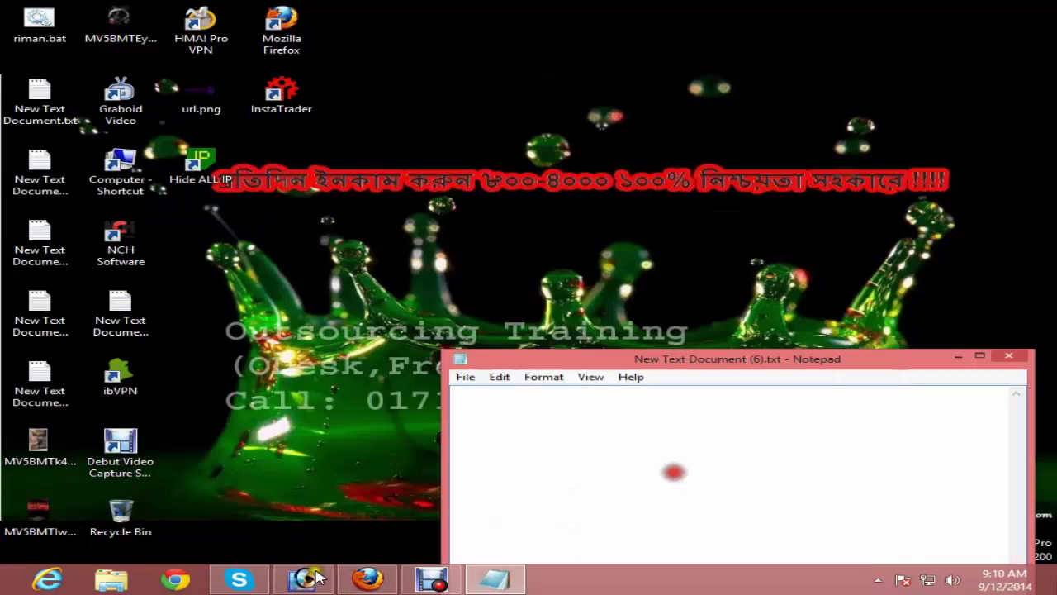
Minimize Notepad, restore Firefox on the live 'As you wish' ad, and select its web address
{"action": "left_click", "coordinate": [957, 356]}
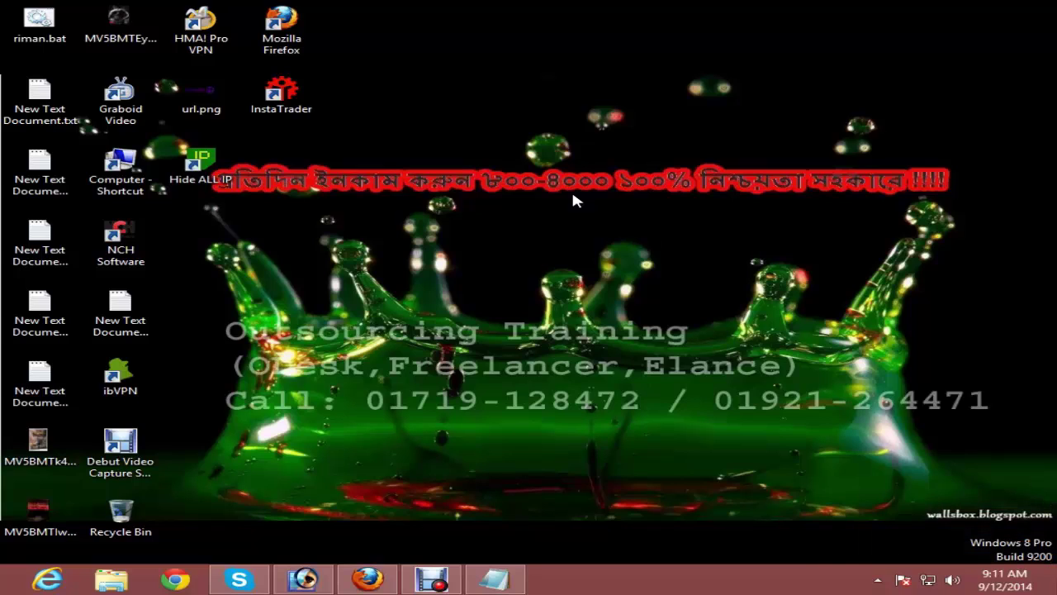
{"action": "left_click", "coordinate": [367, 579]}
{"action": "left_click", "coordinate": [327, 35]}
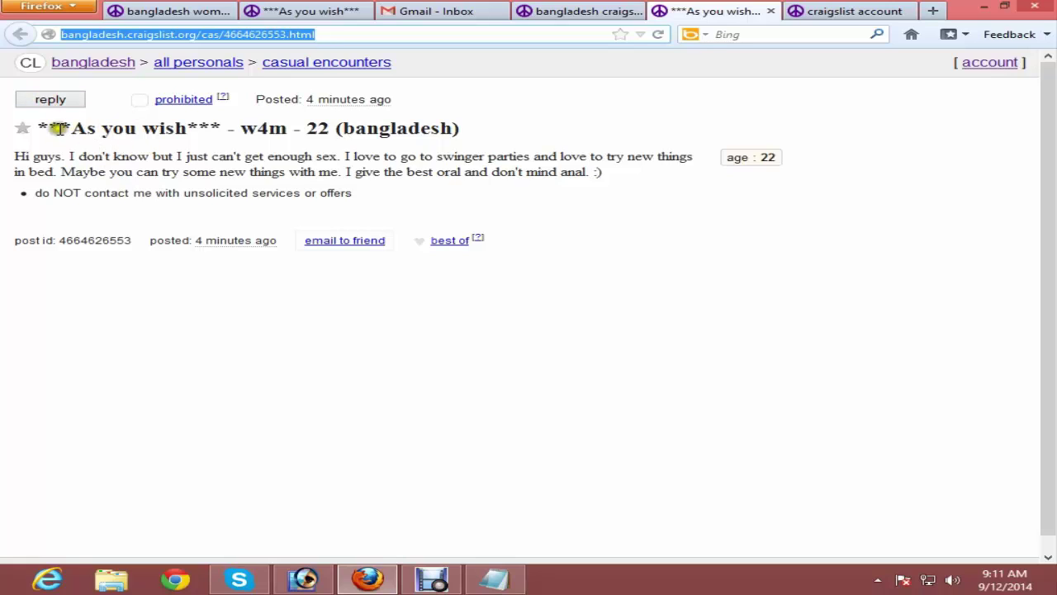
Highlight and then deselect the 'As you wish' ad title, then close Firefox
{"action": "left_click_drag", "start_coordinate": [38, 129], "coordinate": [219, 130]}
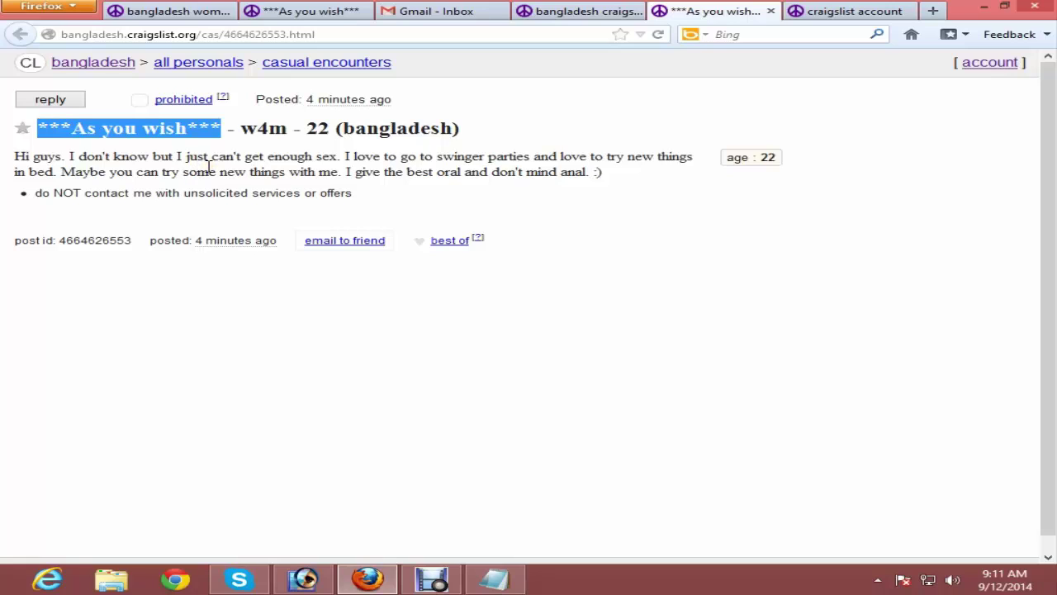
{"action": "left_click", "coordinate": [82, 130]}
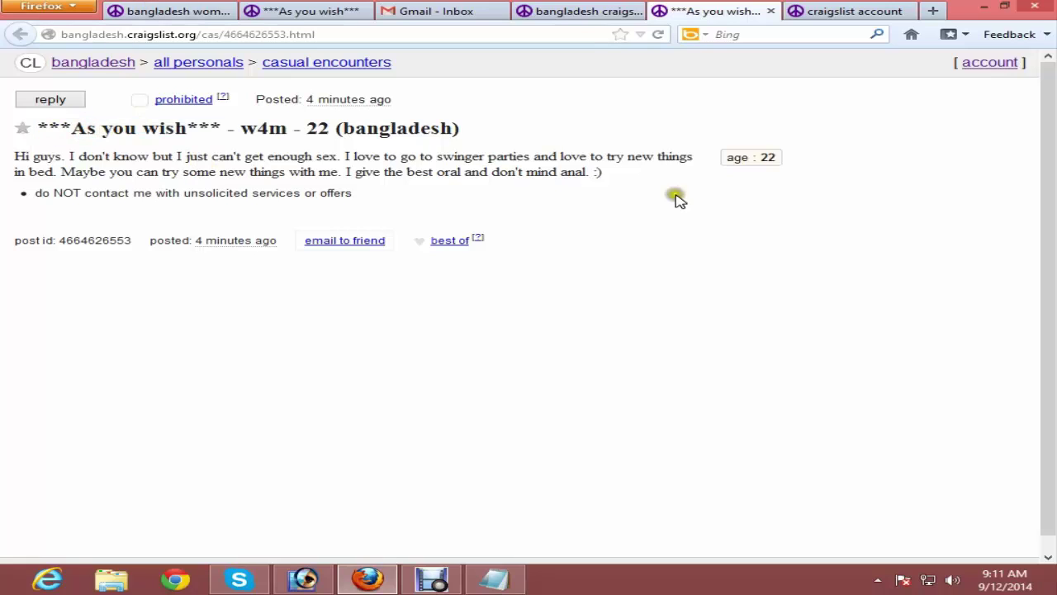
{"action": "left_click", "coordinate": [1034, 6]}
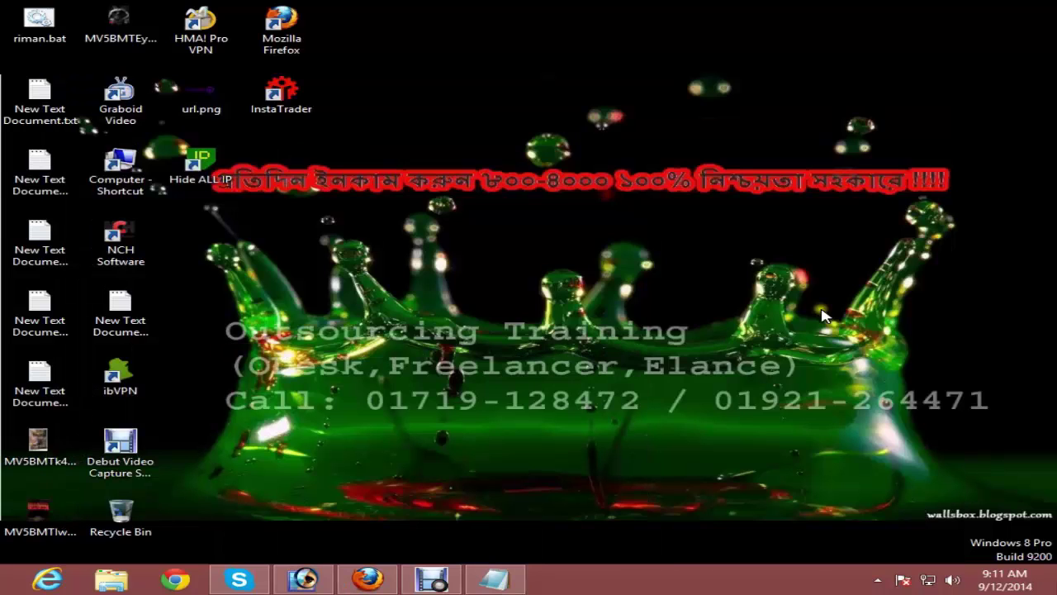
Refresh the desktop twice and restore the Debut Video Capture window from its taskbar preview
{"action": "right_click", "coordinate": [565, 217]}
{"action": "left_click", "coordinate": [672, 266]}
{"action": "right_click", "coordinate": [731, 240]}
{"action": "left_click", "coordinate": [793, 285]}
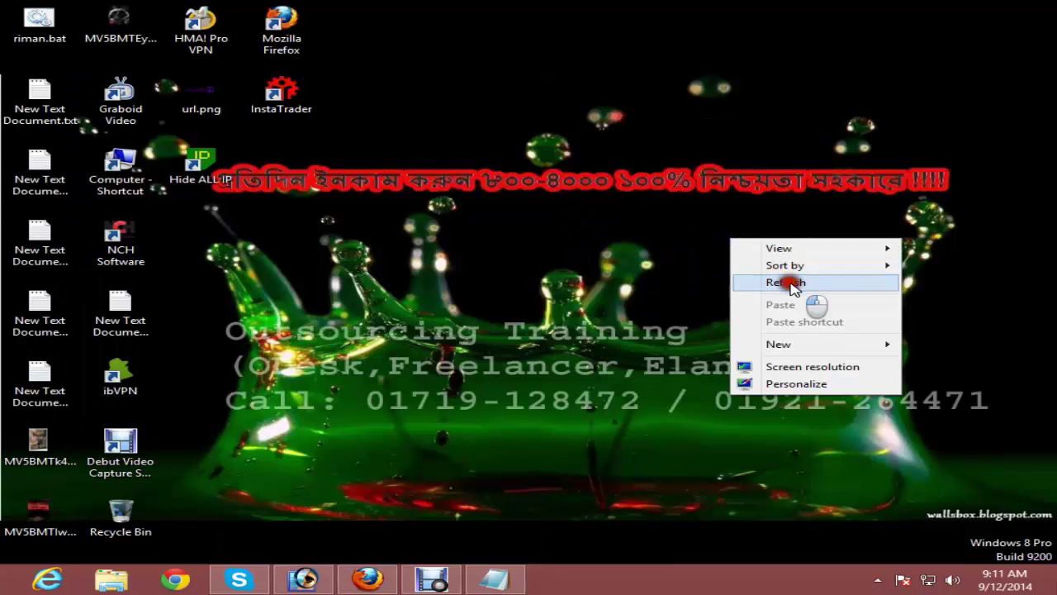
{"action": "mouse_move", "coordinate": [443, 581]}
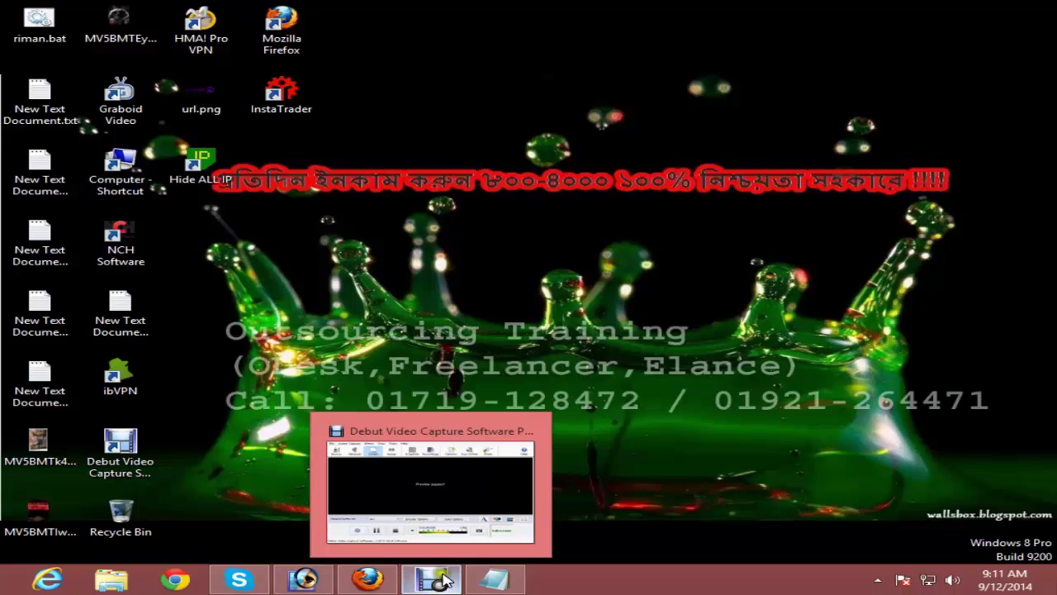
{"action": "left_click", "coordinate": [429, 472]}
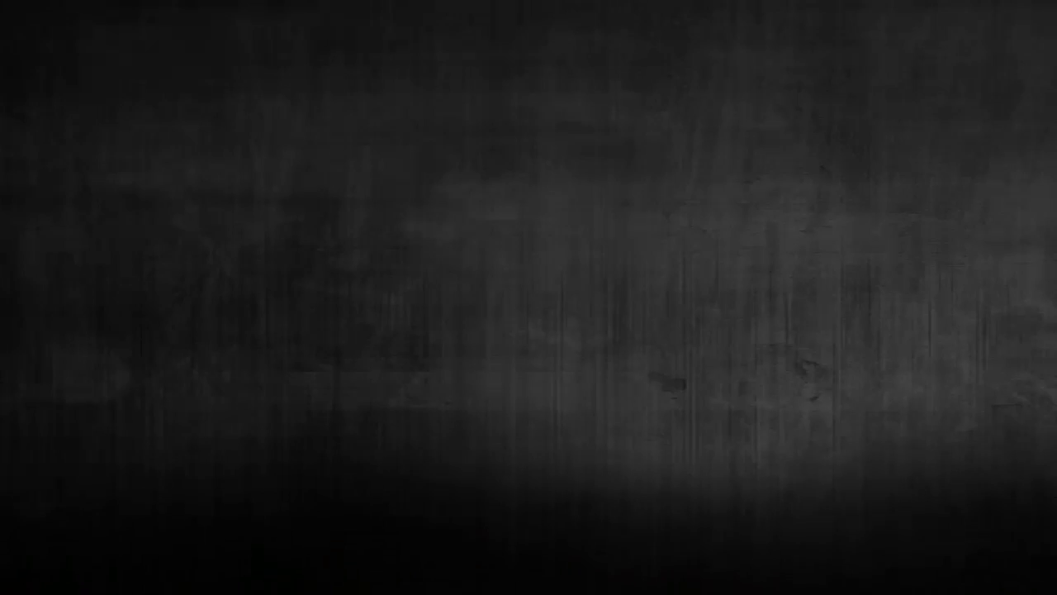